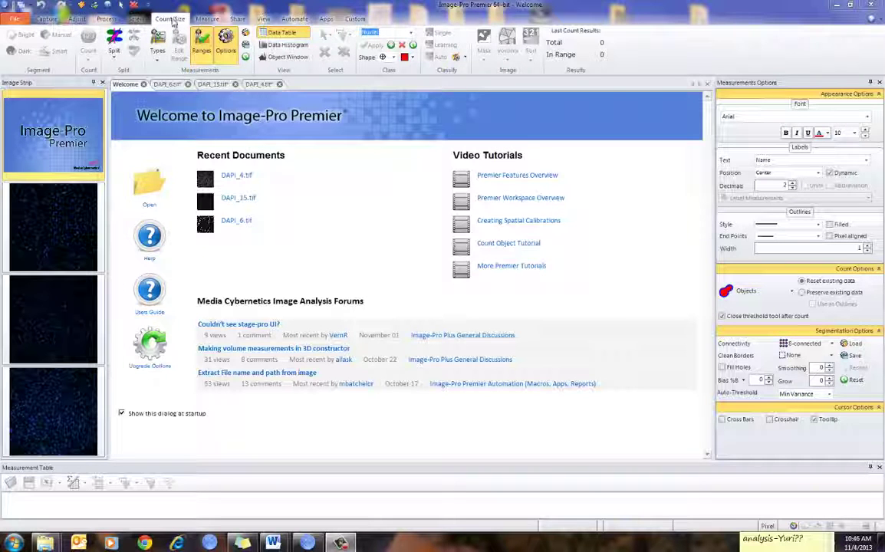
# Bring a DAPI image to the front in place of the Welcome page.
pyautogui.click(179, 85)
# Show DAPI_15.tif, review its Count/Size measurement types, and switch to the Measure tools.
pyautogui.click(213, 84)
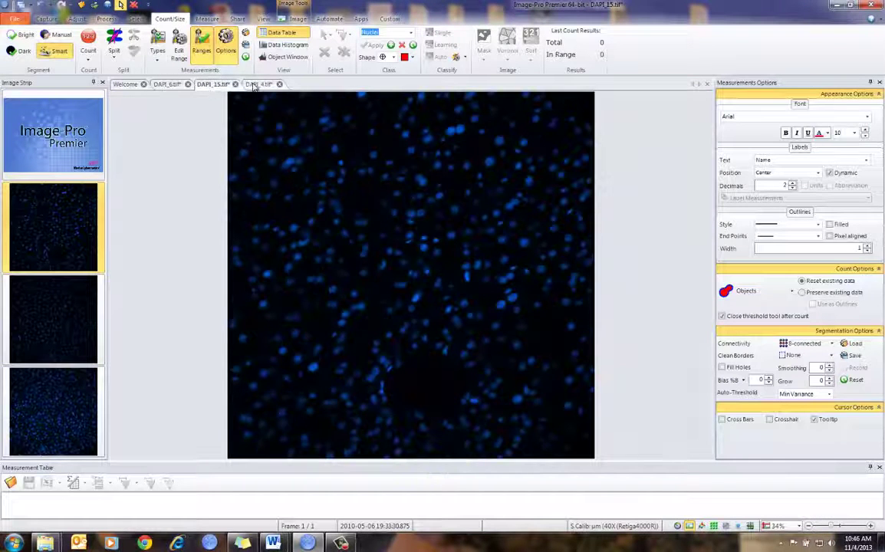
pyautogui.moveTo(254, 87)
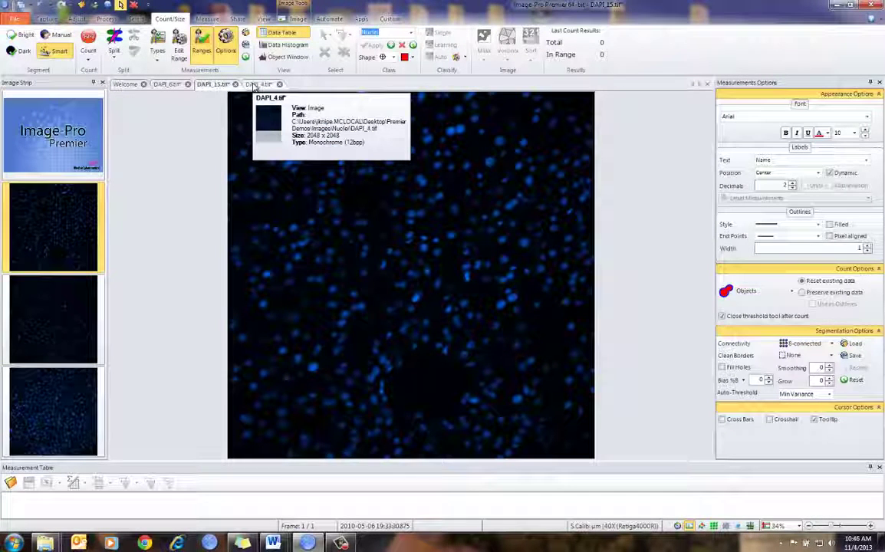
pyautogui.click(156, 42)
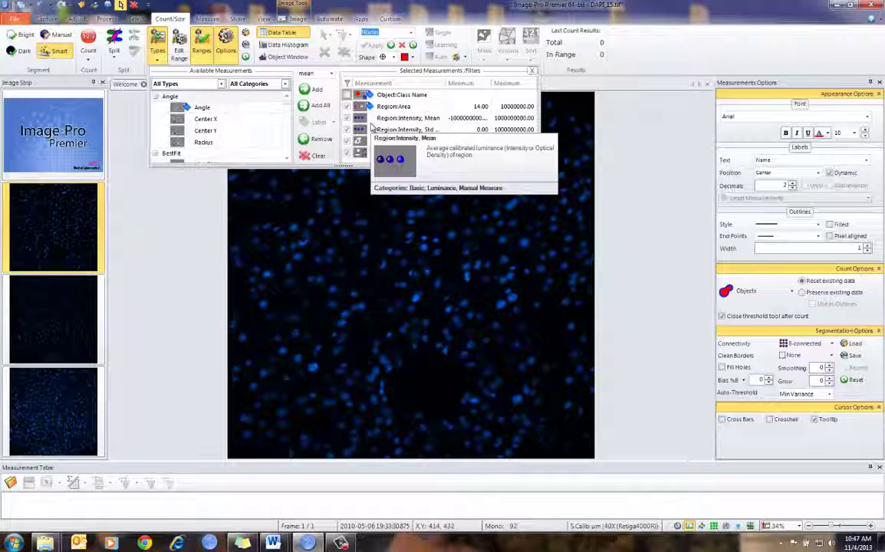
pyautogui.click(207, 19)
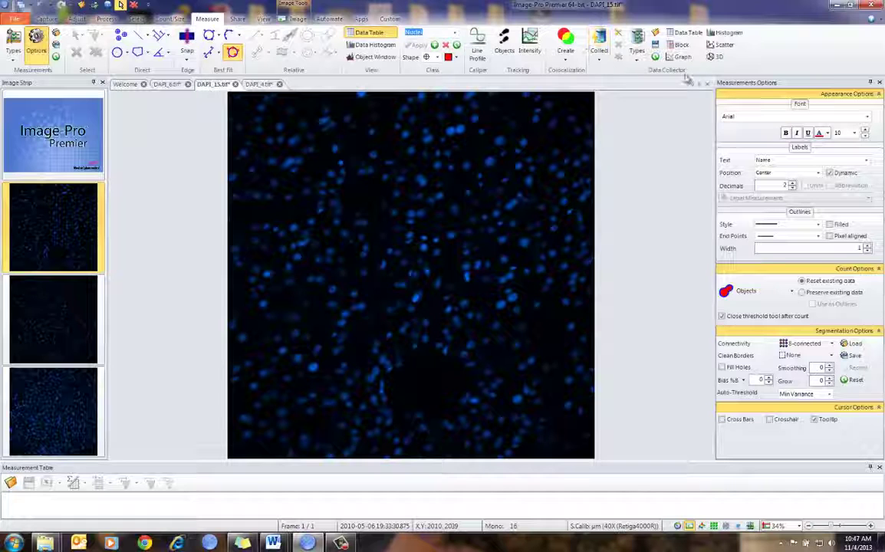
# Open the Data Collector Types panel and enlarge it to show more measurement rows.
pyautogui.click(600, 60)
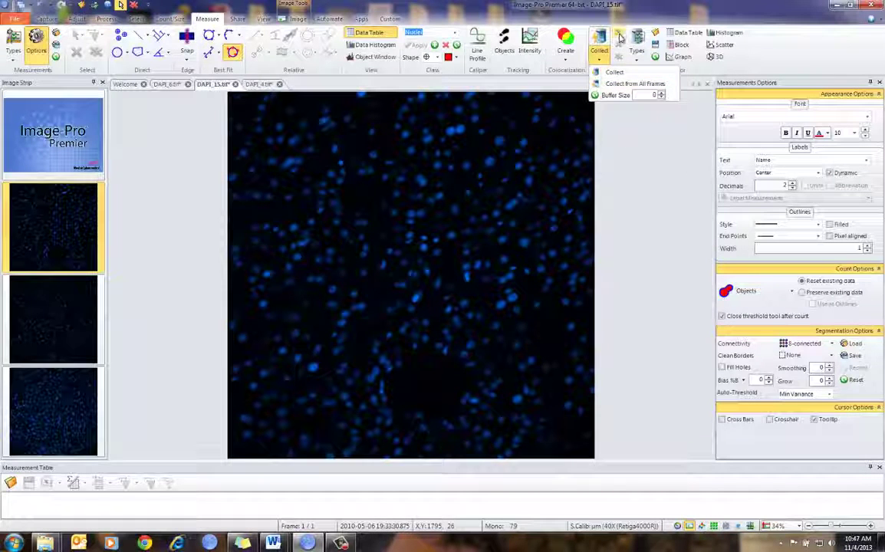
pyautogui.click(619, 40)
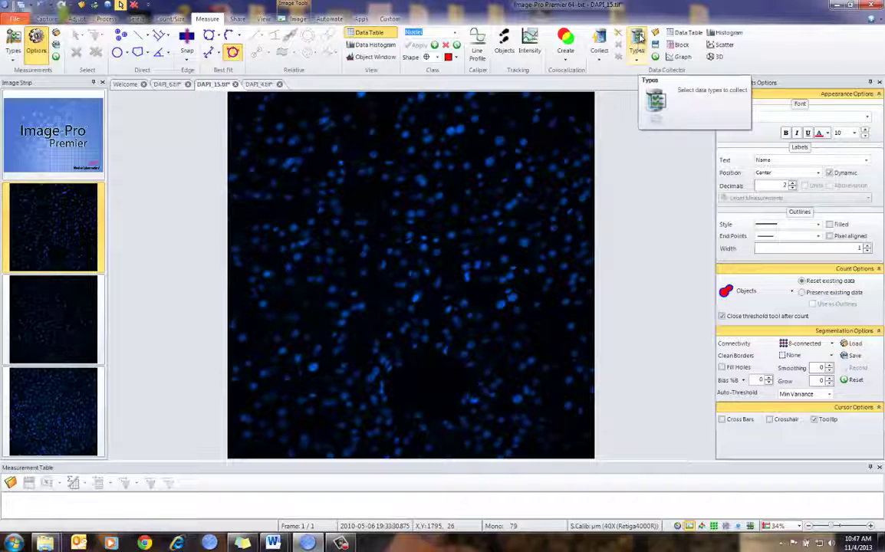
pyautogui.click(638, 46)
pyautogui.moveTo(445, 270); pyautogui.dragTo(444, 395)
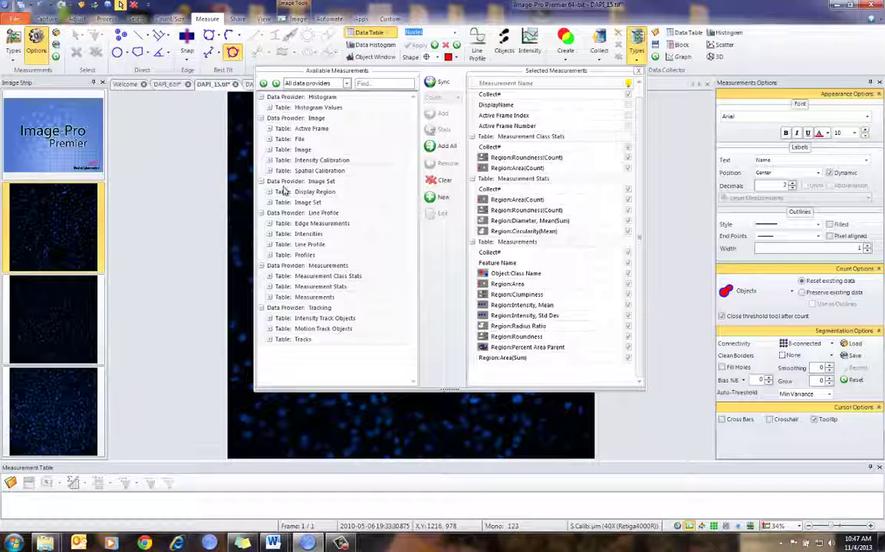
# Inspect the Tracking, Measurement Class Stats and Measurement Stats providers' available measurements.
pyautogui.click(261, 308)
pyautogui.click(261, 308)
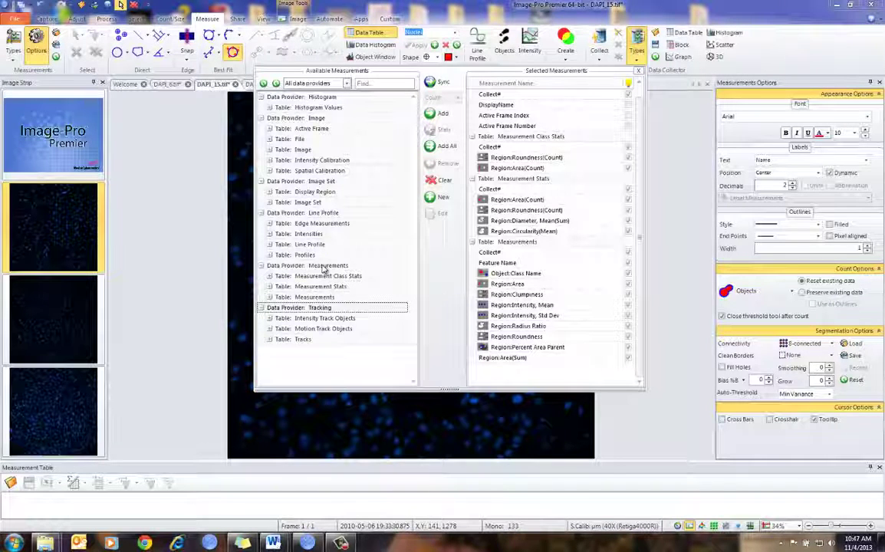
pyautogui.click(269, 276)
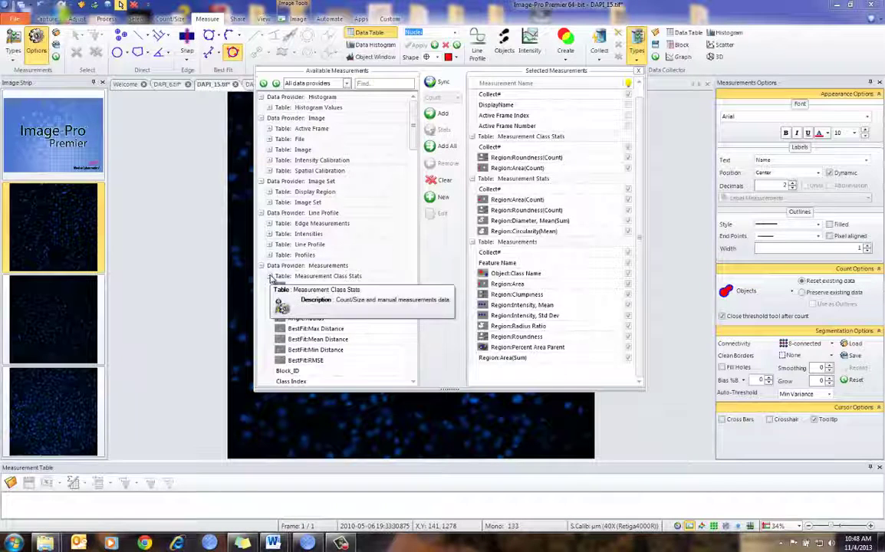
pyautogui.click(269, 276)
pyautogui.click(269, 286)
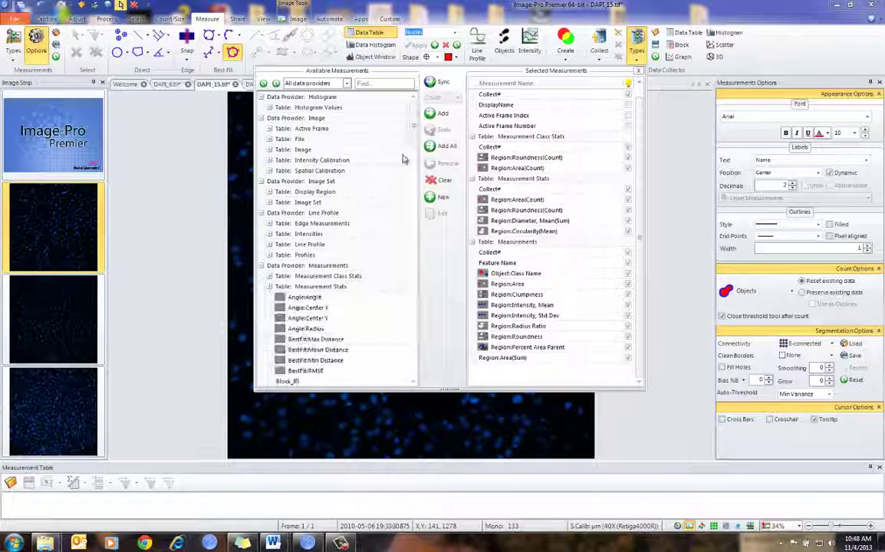
pyautogui.scroll(-4, 412, 161)
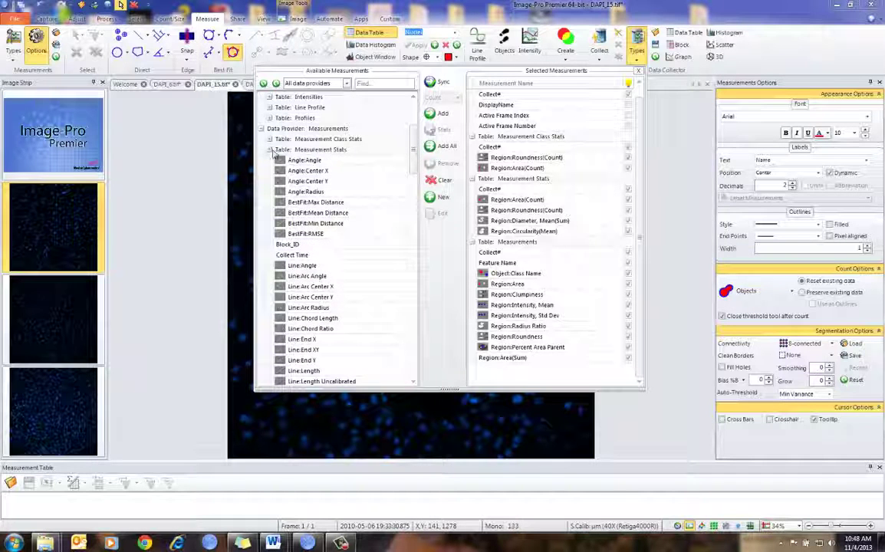
pyautogui.click(270, 150)
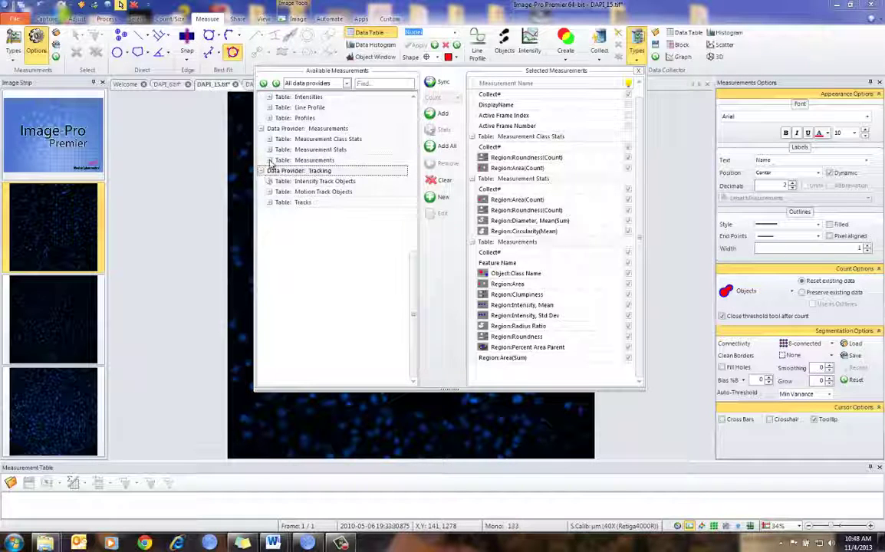
# Inspect the Measurements table entries, then clear all selected measurements.
pyautogui.click(269, 160)
pyautogui.scroll(-1, 413, 160)
pyautogui.moveTo(412, 160)
pyautogui.mouseDown()
pyautogui.moveTo(411, 209)
pyautogui.moveTo(410, 148)
pyautogui.mouseUp()
pyautogui.click(269, 192)
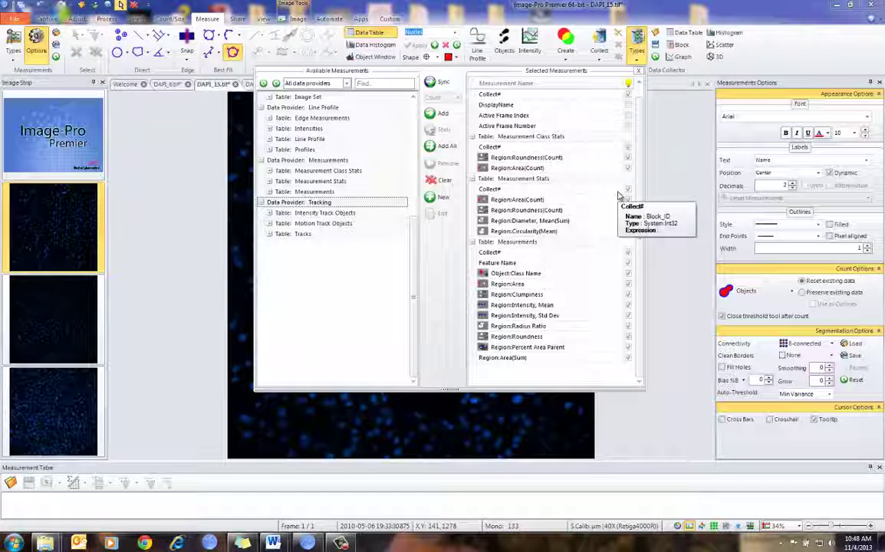
pyautogui.click(440, 179)
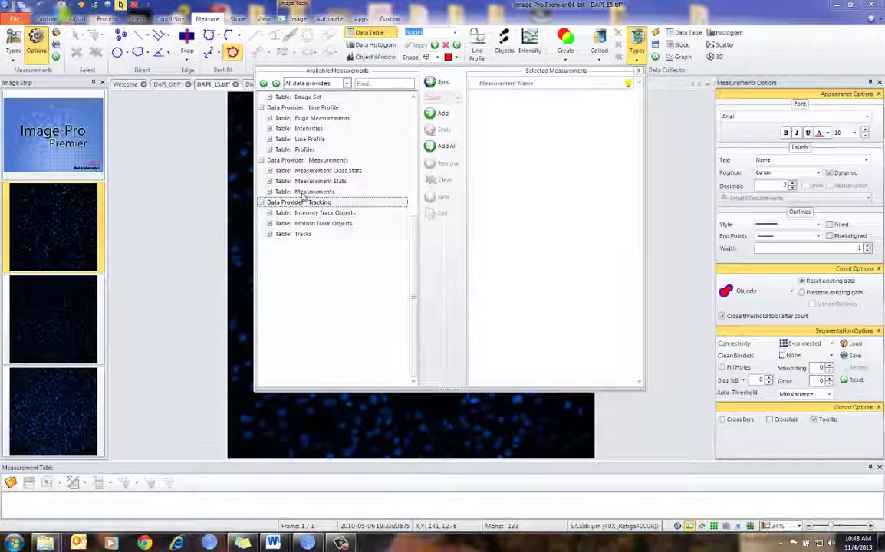
# Collapse the Measurements provider, clear the selected list again, and close the Types panel.
pyautogui.click(261, 161)
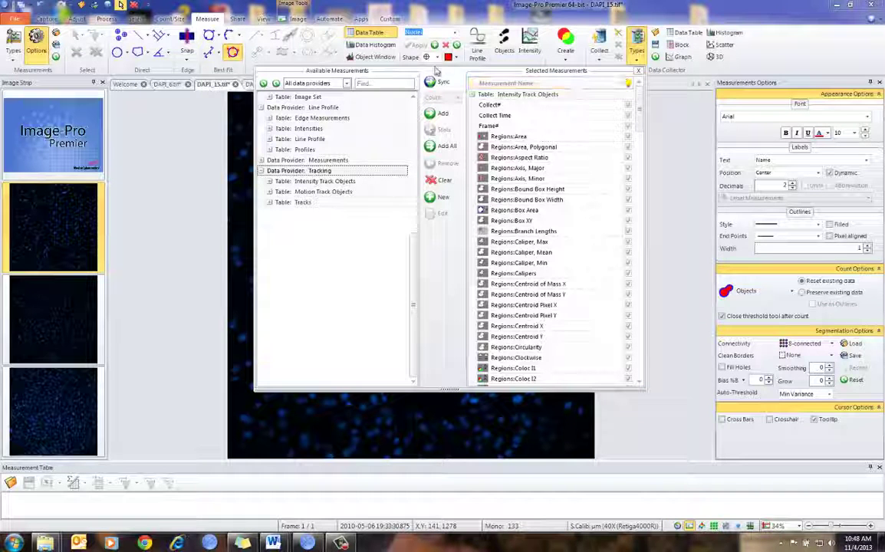
pyautogui.click(441, 179)
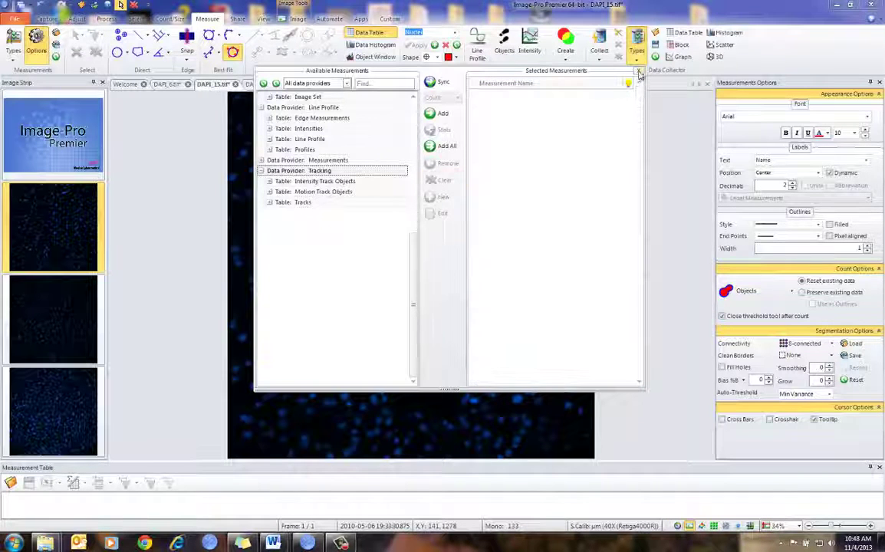
pyautogui.click(638, 70)
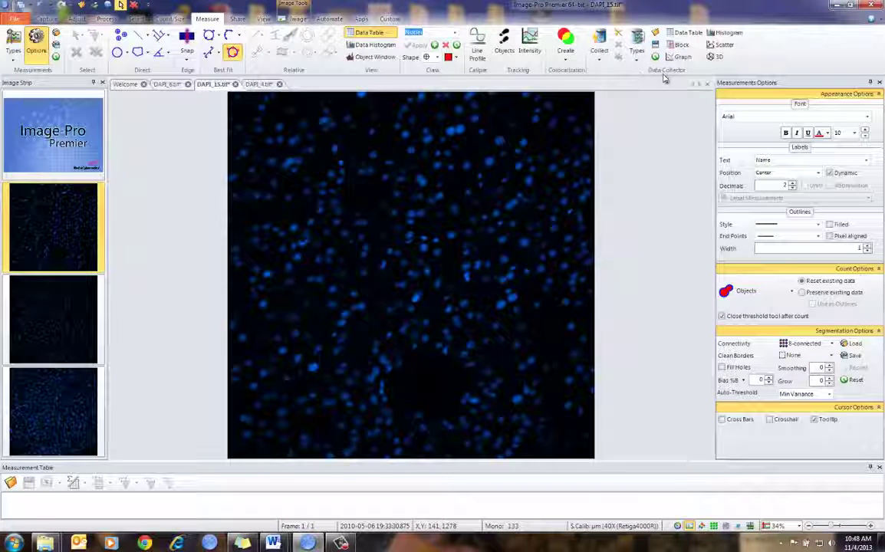
pyautogui.click(657, 34)
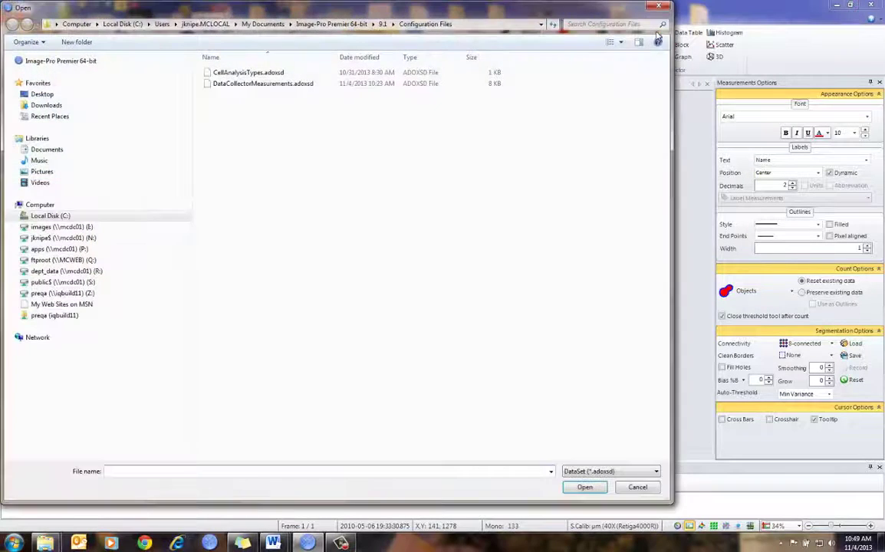
pyautogui.click(658, 7)
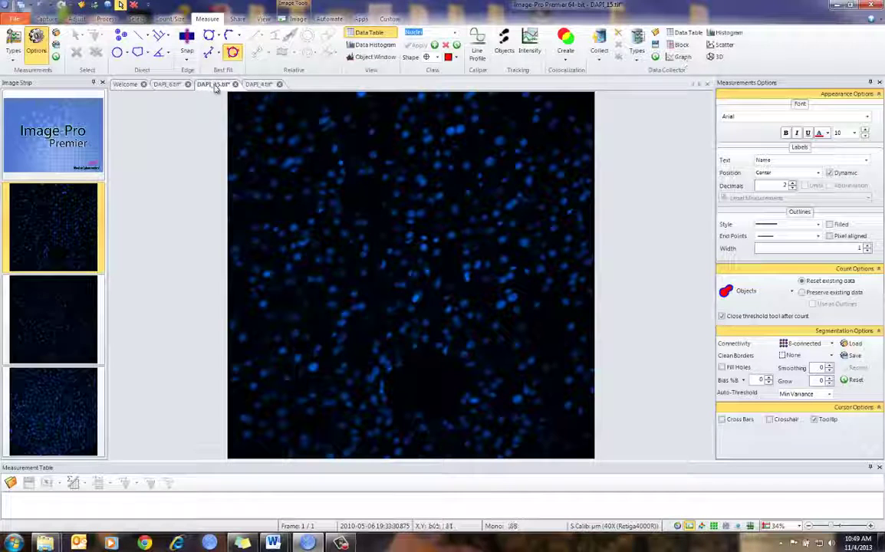
# Count the DAPI nuclei (522 total, 501 in range) and enlarge the Measurement Table to review them.
pyautogui.click(171, 19)
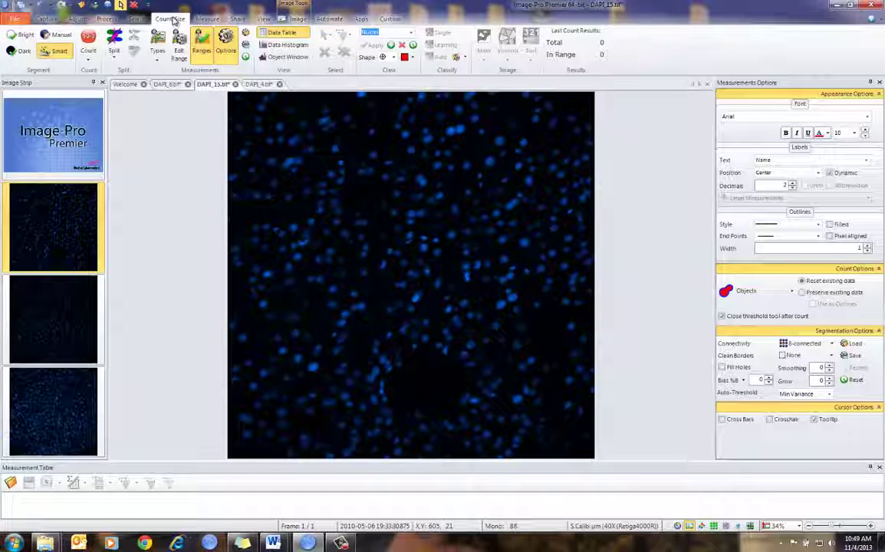
pyautogui.click(89, 38)
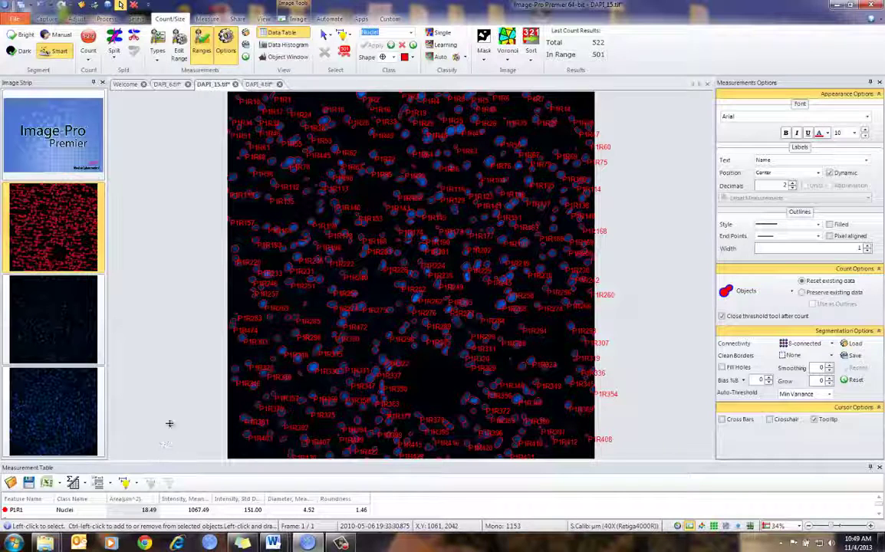
pyautogui.moveTo(174, 462); pyautogui.dragTo(174, 396)
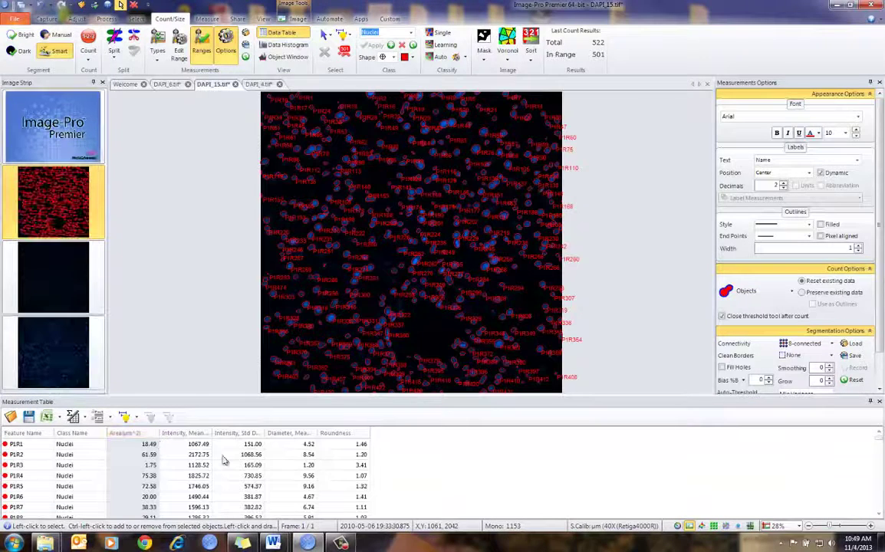
pyautogui.scroll(-5, 879, 498)
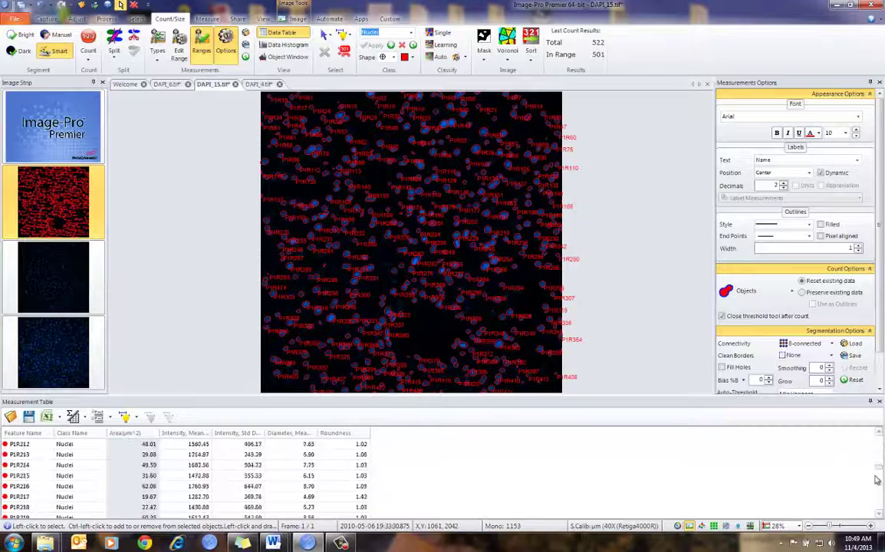
pyautogui.scroll(5, 843, 475)
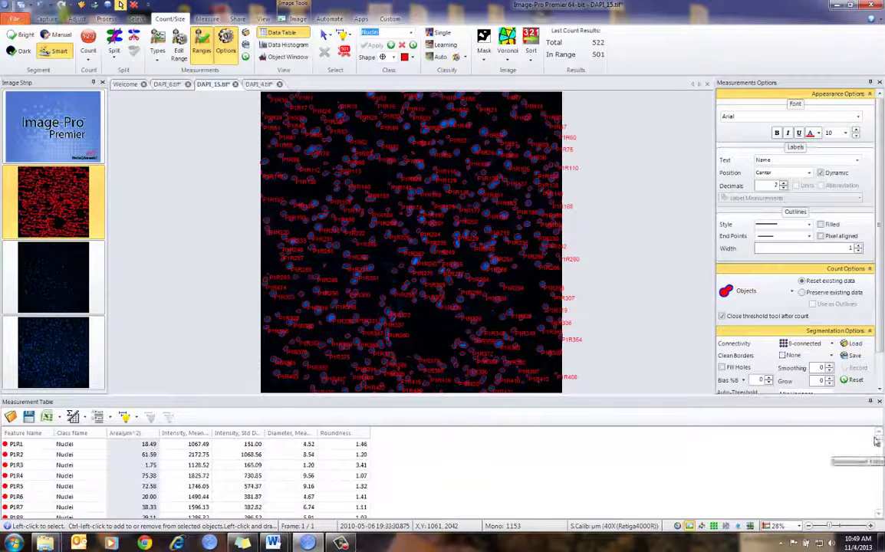
pyautogui.click(205, 19)
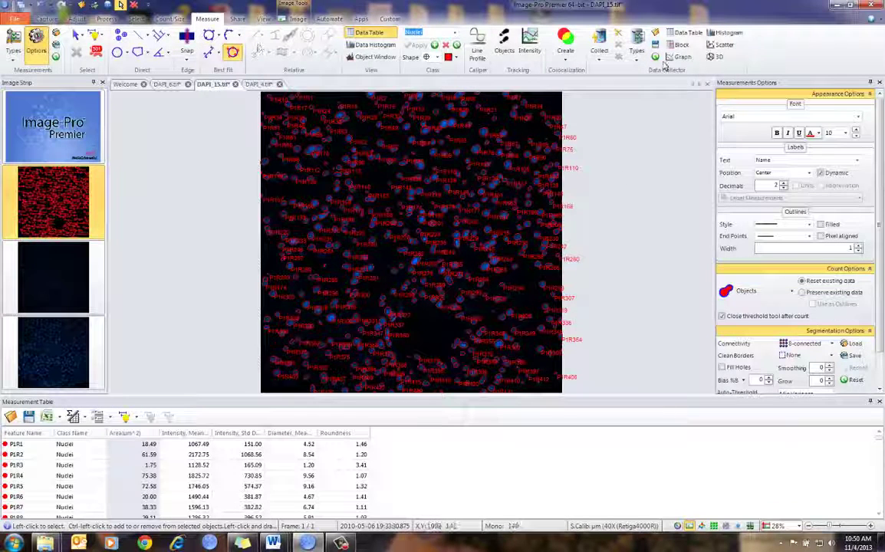
# Close the Data Collector measurement selection panel to reveal the labelled nuclei image.
pyautogui.click(637, 38)
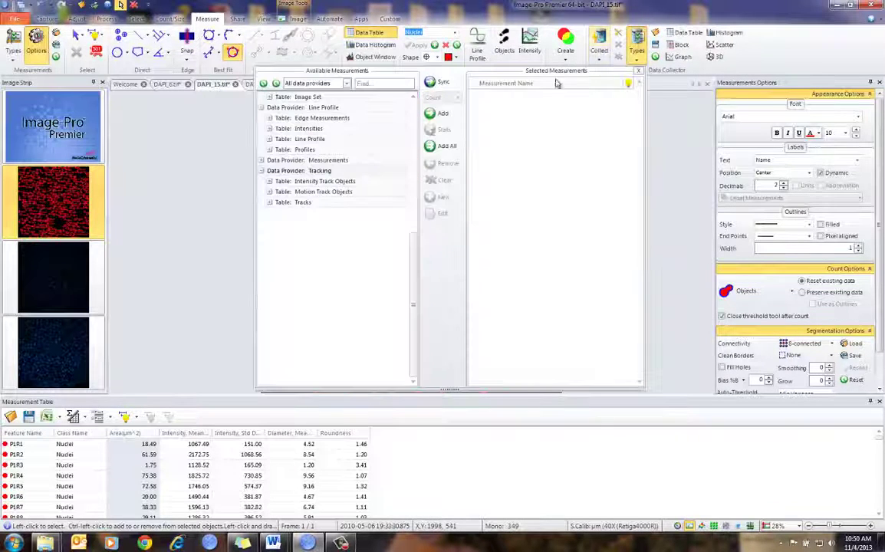
pyautogui.click(656, 58)
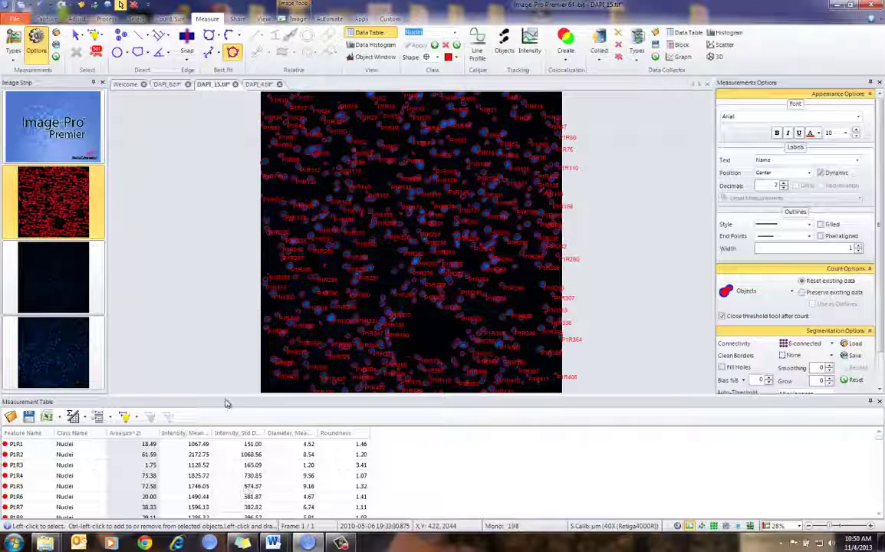
# Show the Data Collector Table, browse its tabs, and collect the nuclei measurements as collection 1.
pyautogui.moveTo(235, 335); pyautogui.dragTo(236, 337)
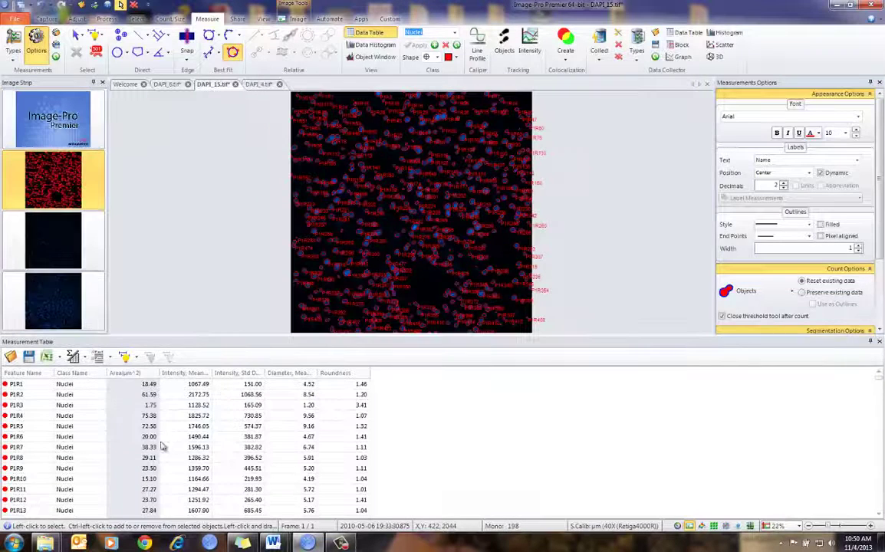
pyautogui.click(681, 35)
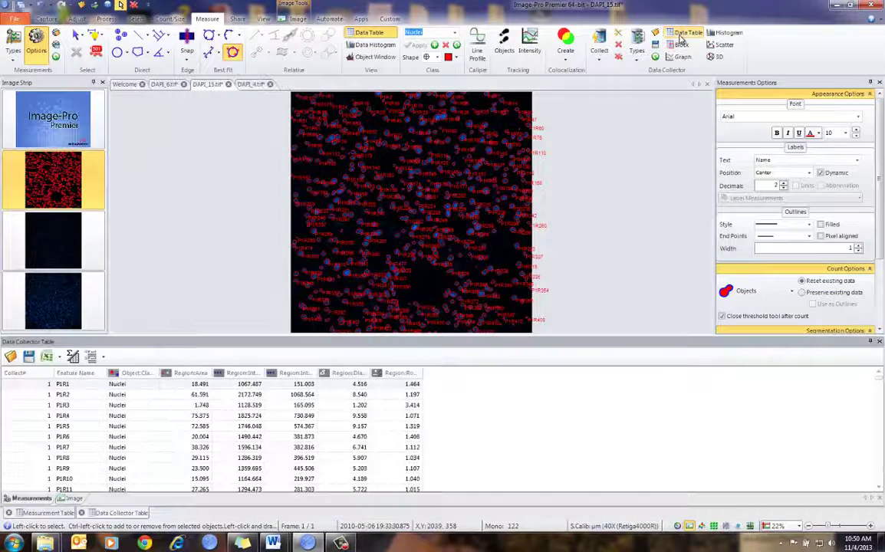
pyautogui.click(48, 513)
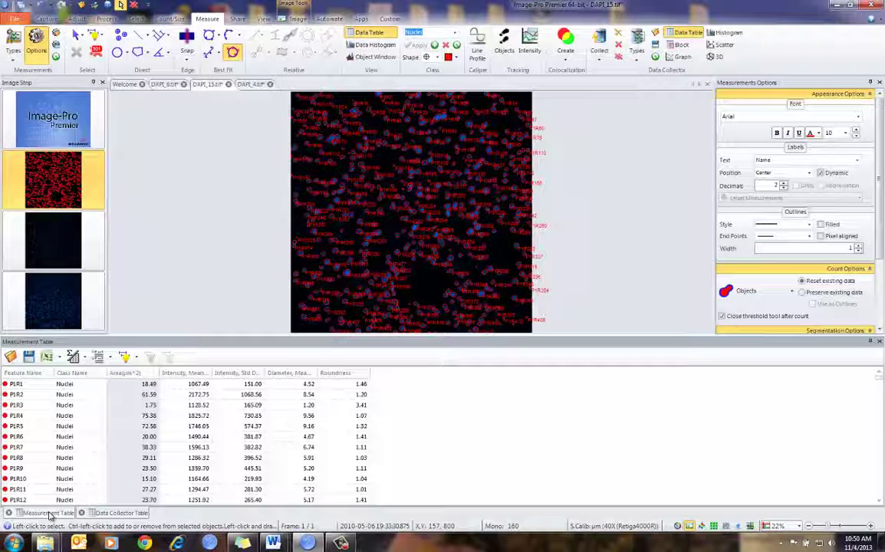
pyautogui.click(115, 513)
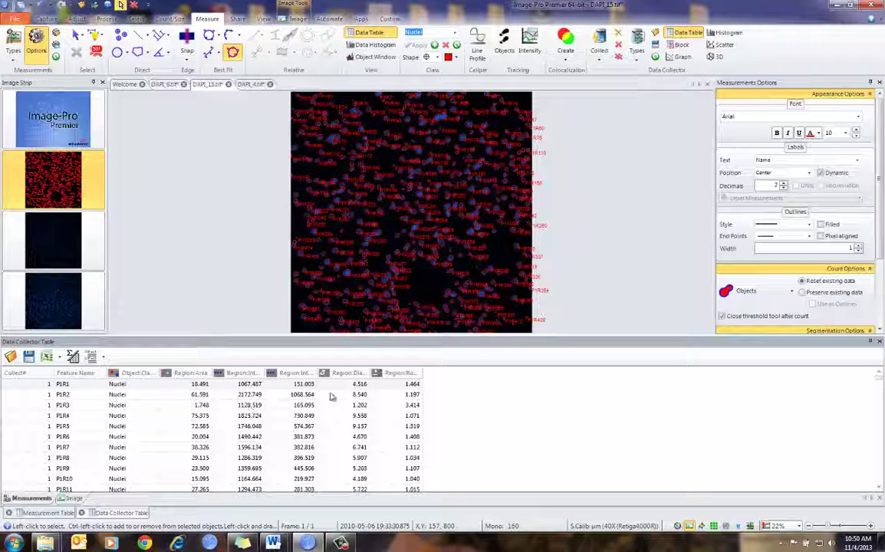
pyautogui.click(74, 498)
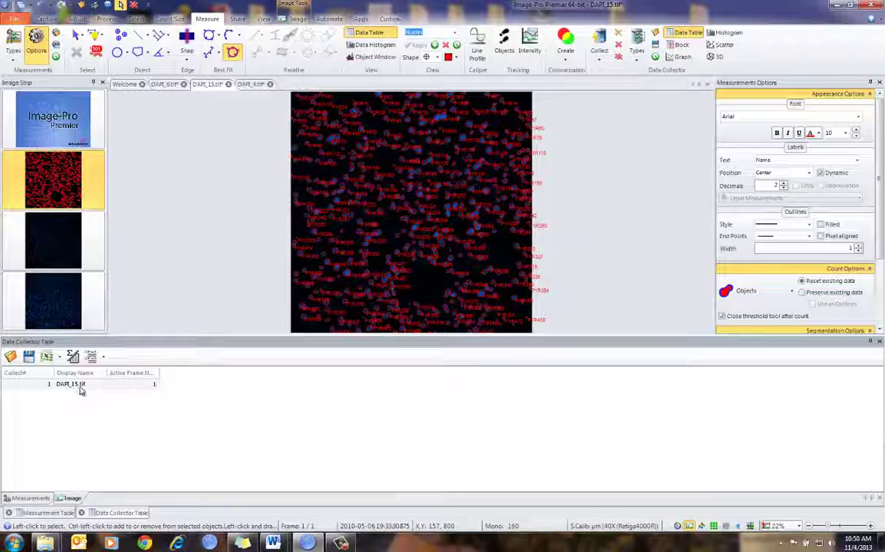
pyautogui.click(41, 499)
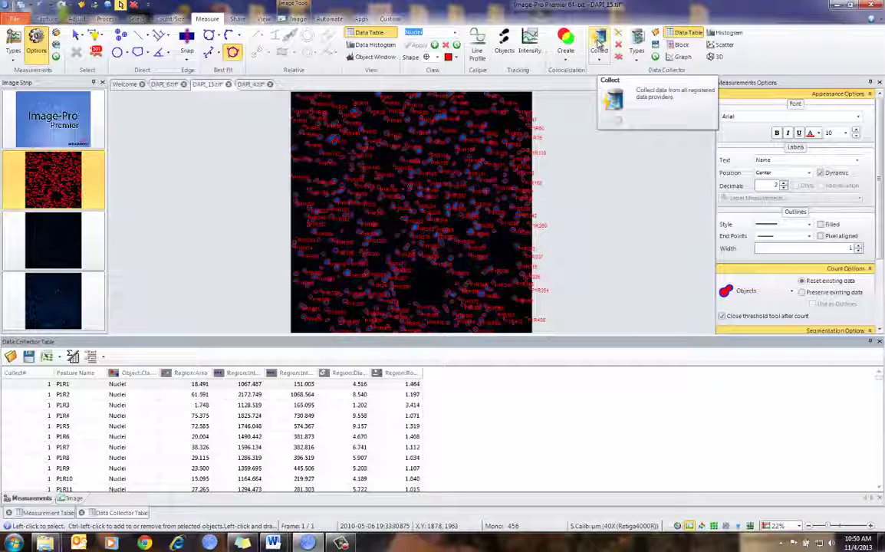
pyautogui.click(598, 42)
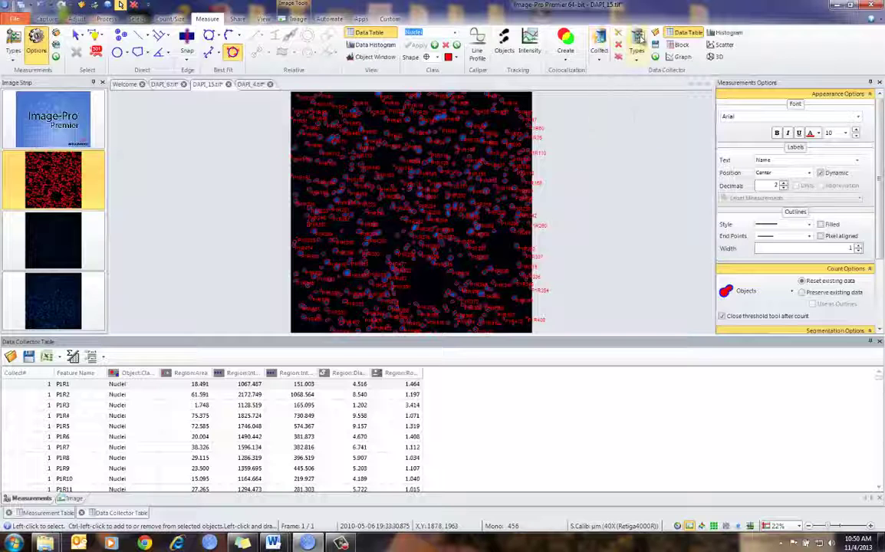
pyautogui.click(638, 39)
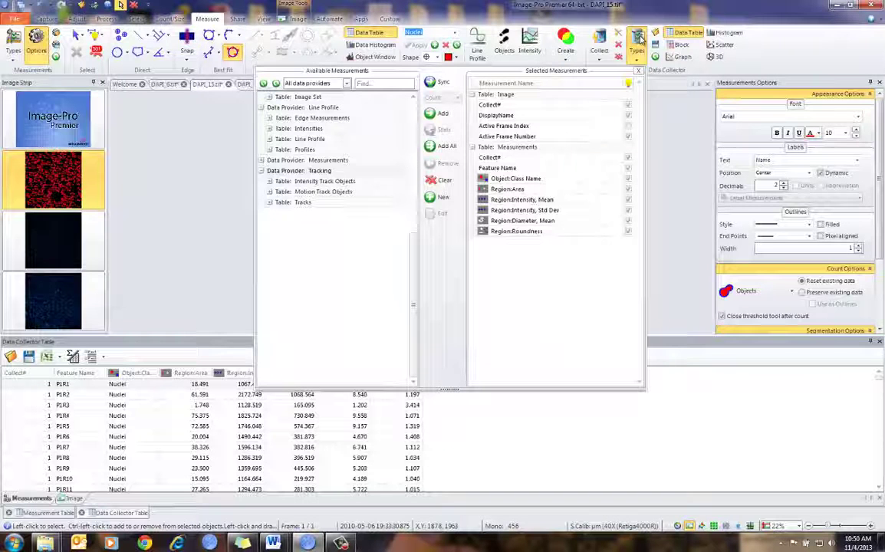
# Select the Collect# and Feature Name entries in Selected Measurements and start saving the set.
pyautogui.click(629, 159)
pyautogui.click(630, 169)
pyautogui.click(630, 159)
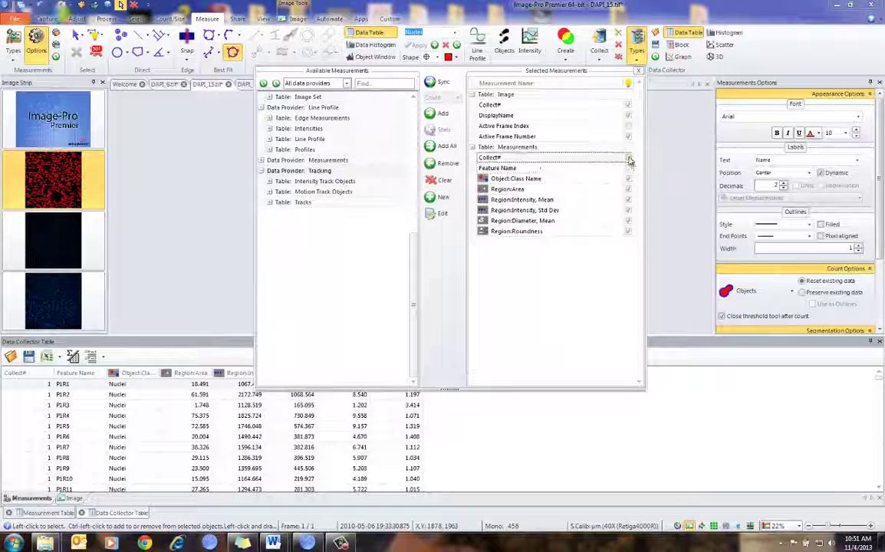
pyautogui.click(629, 168)
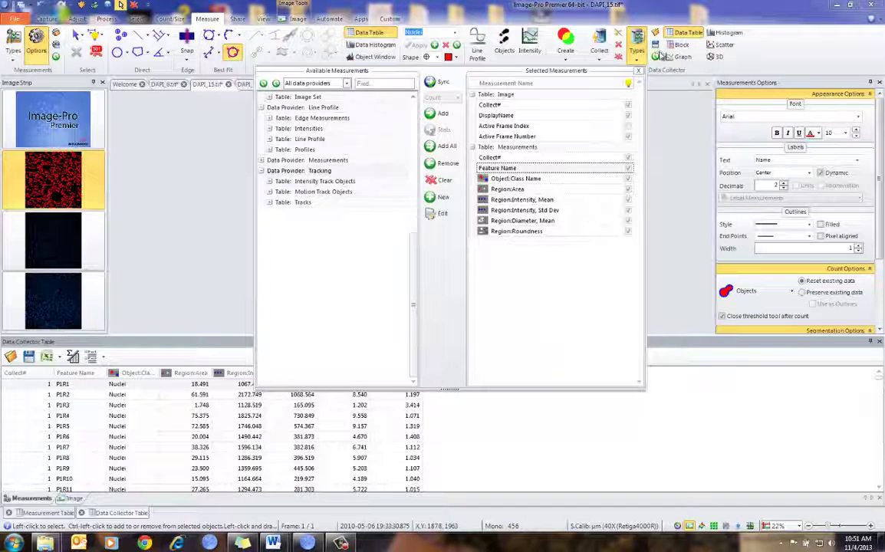
pyautogui.click(655, 49)
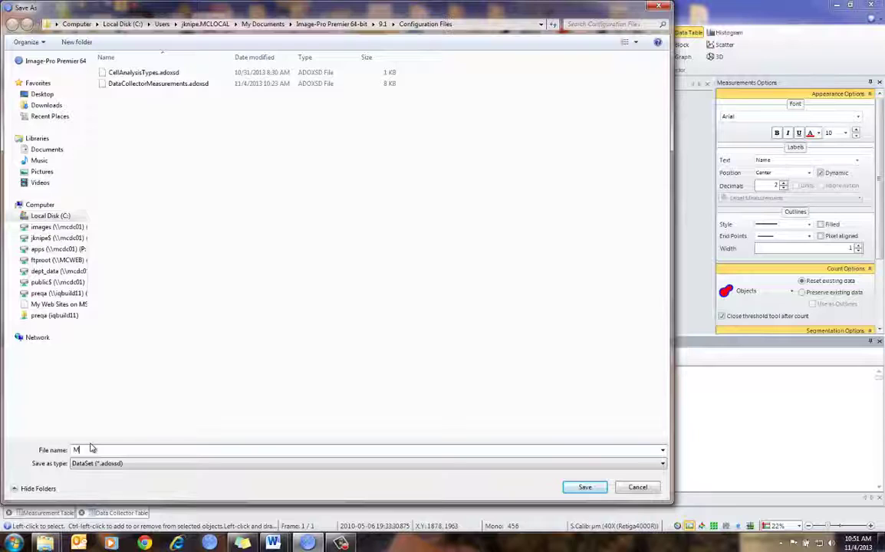
# Save the measurement set as the 'Nuclei Data Collector' DataSet (*.adoxsd) file.
pyautogui.write('Nucl')
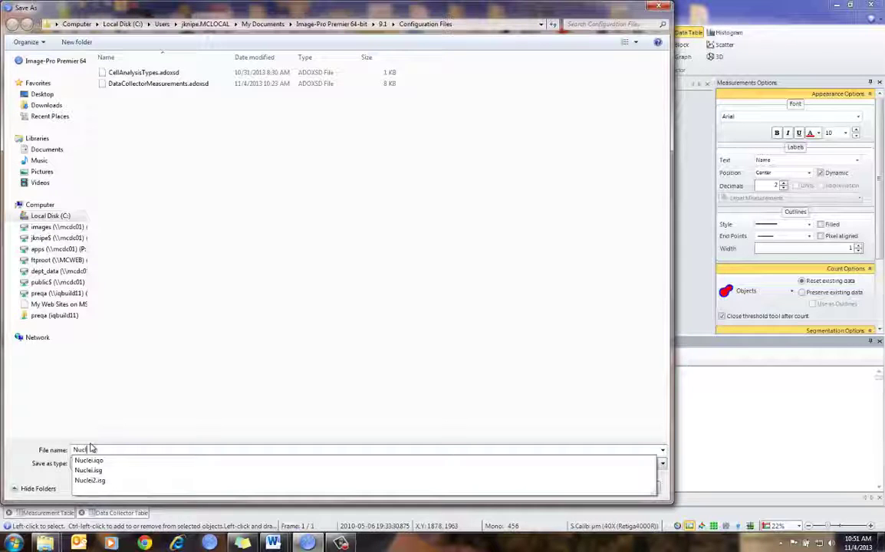
pyautogui.write('eis')
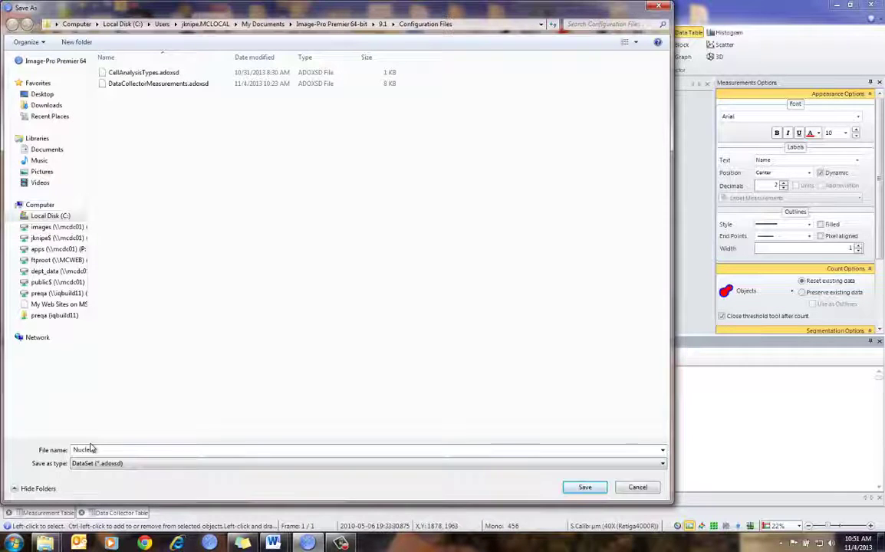
pyautogui.write('et Collector')
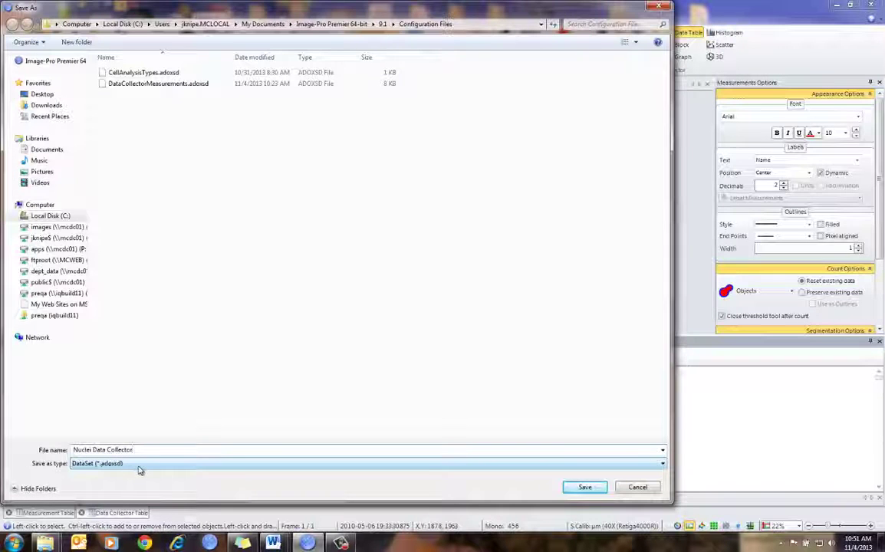
pyautogui.click(587, 488)
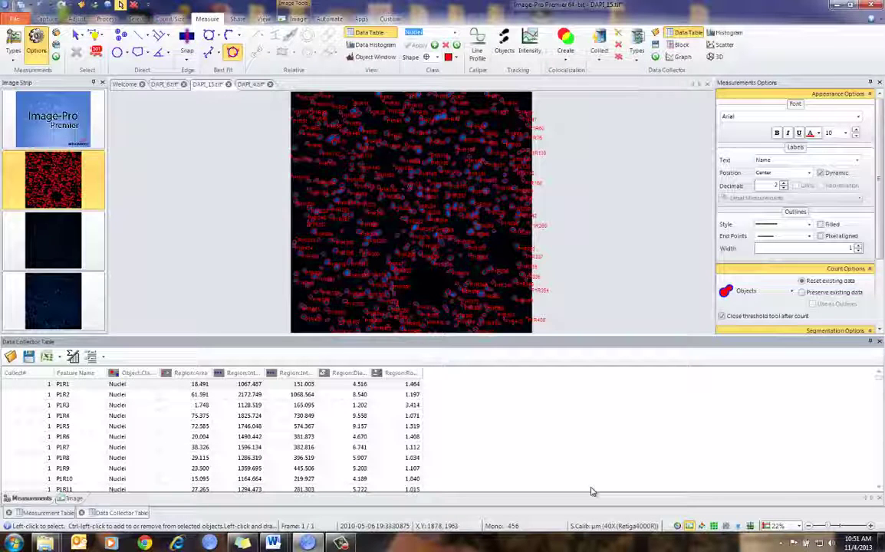
# Empty the Data Collector Table, delete all counted nuclei from DAPI_15, and enlarge the image view.
pyautogui.click(618, 60)
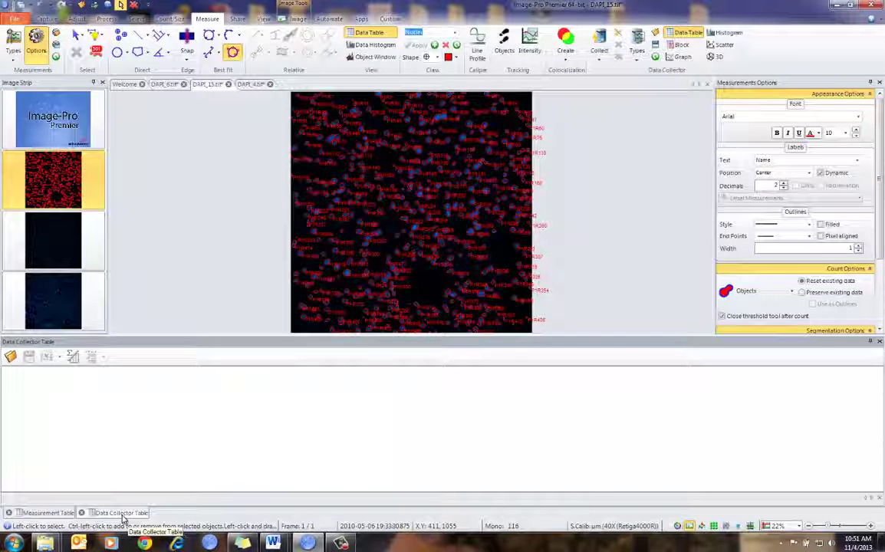
pyautogui.click(52, 513)
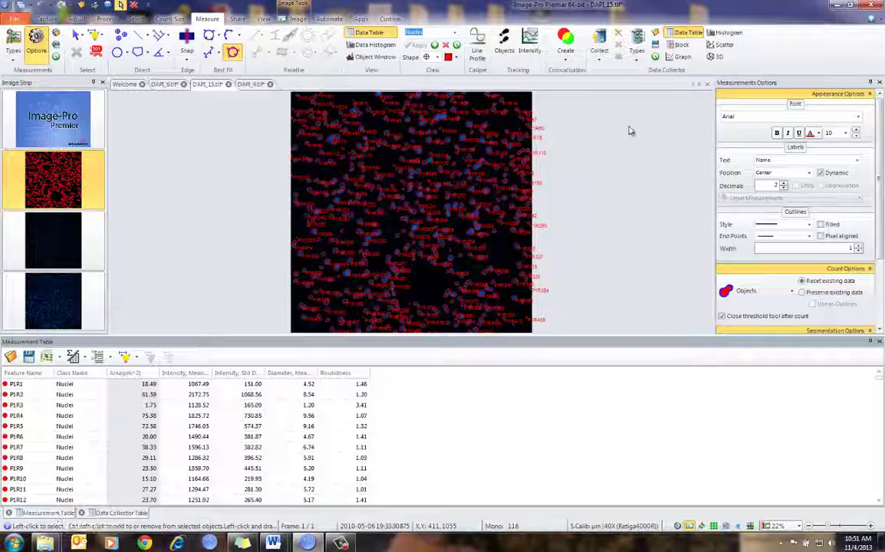
pyautogui.click(165, 18)
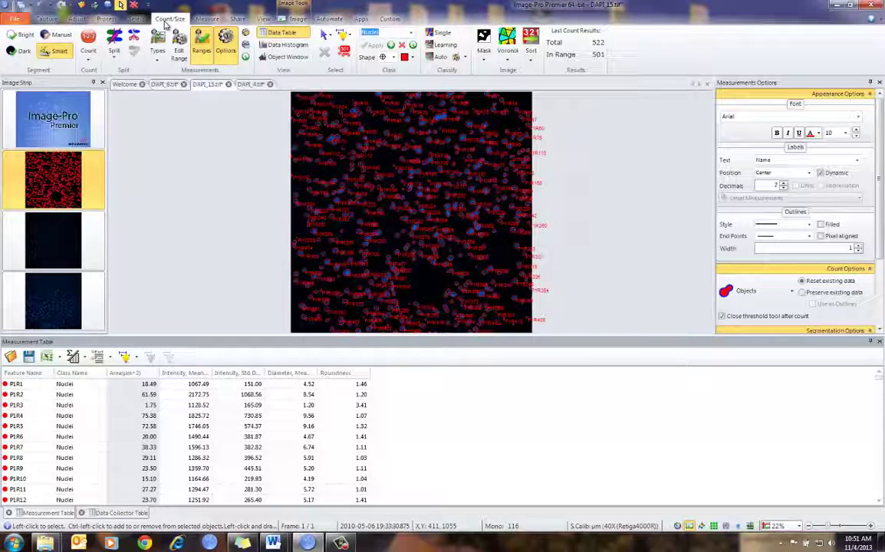
pyautogui.click(345, 52)
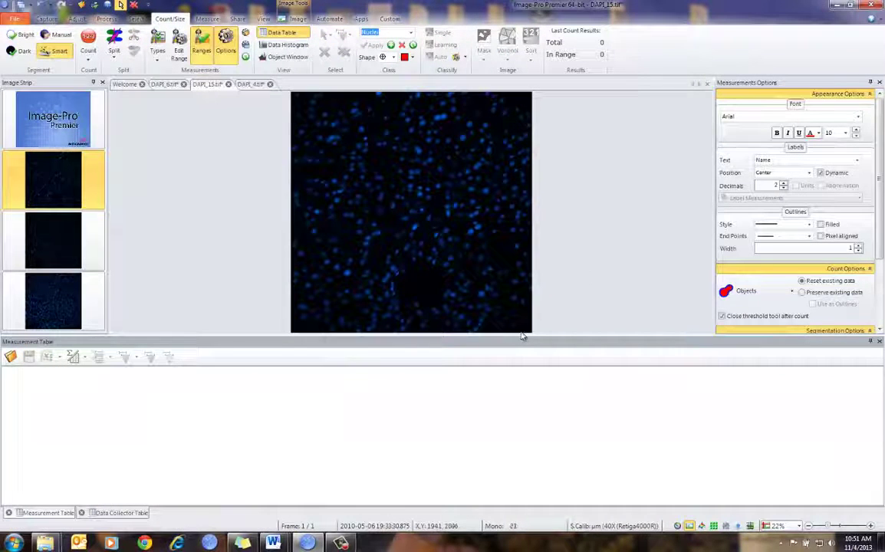
pyautogui.moveTo(523, 376); pyautogui.dragTo(519, 407)
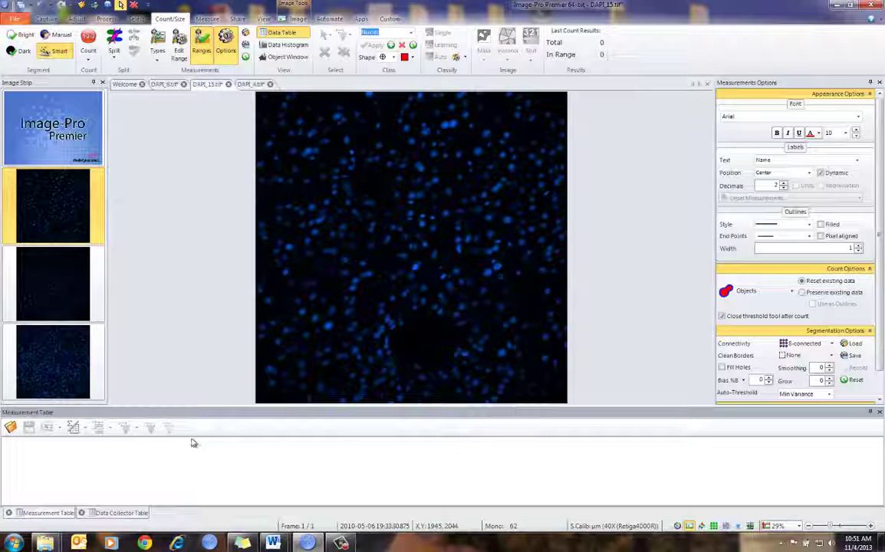
# Recount the nuclei and collect their measurements into the Data Collector Table.
pyautogui.click(89, 40)
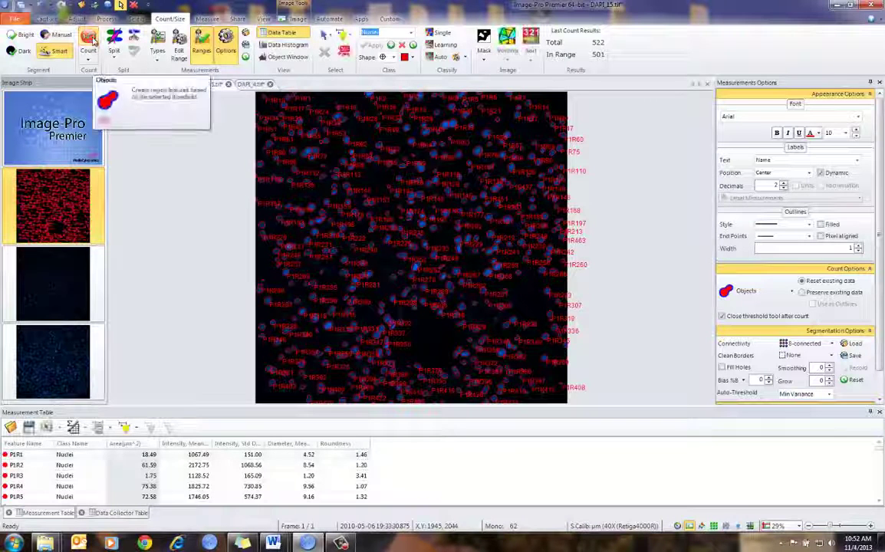
pyautogui.click(117, 513)
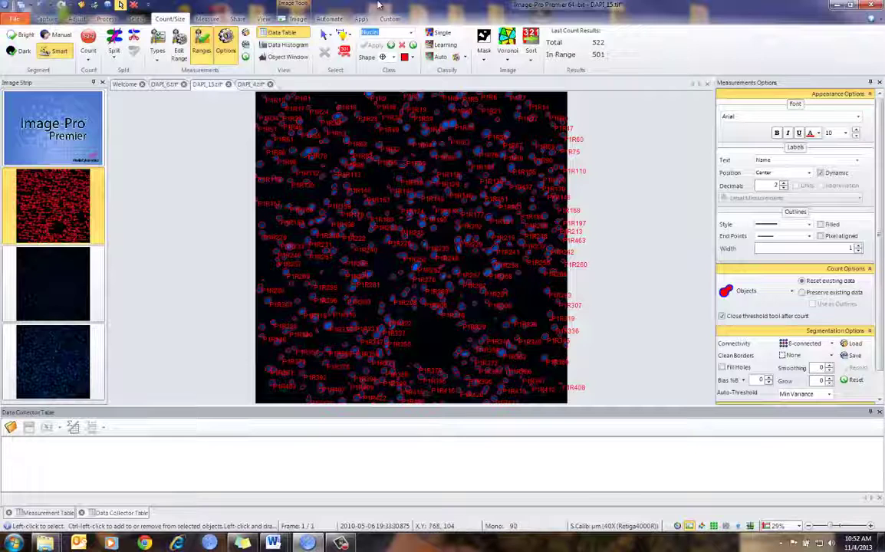
pyautogui.click(208, 19)
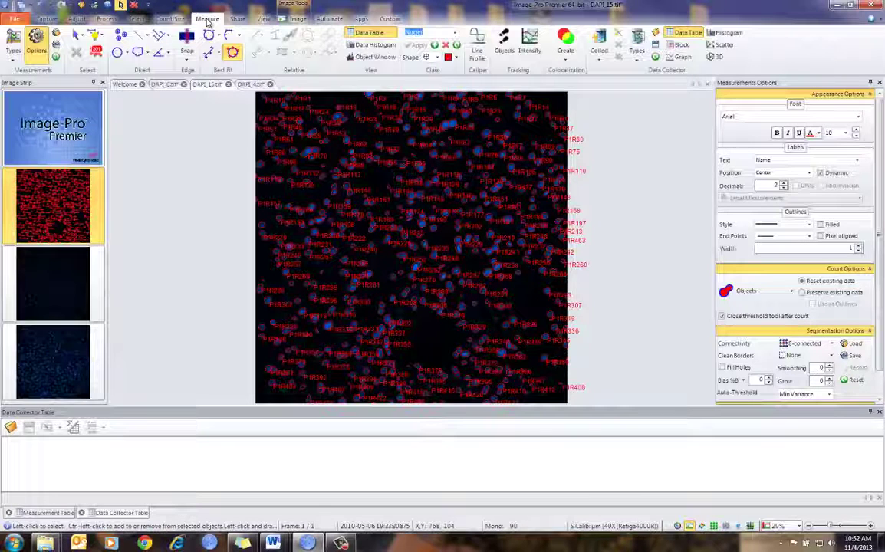
pyautogui.click(601, 38)
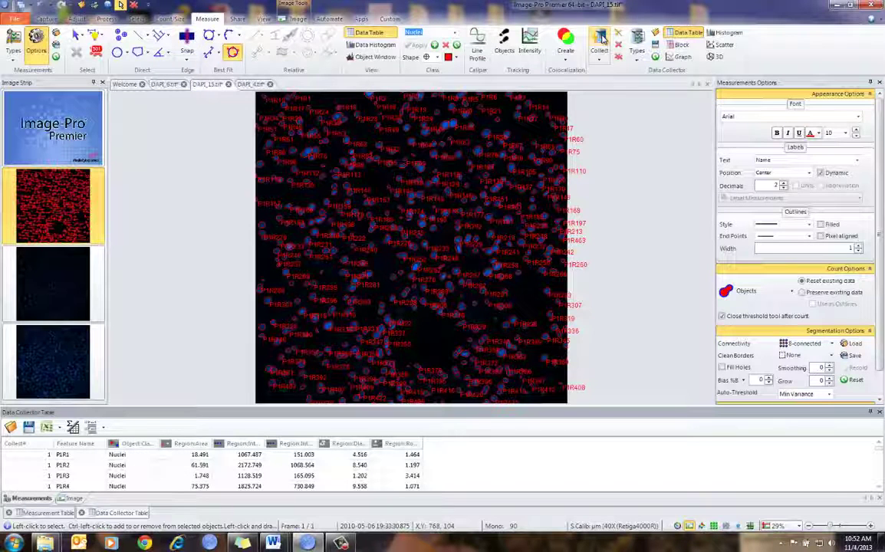
# Count the nuclei in DAPI_6, giving 637 labelled nuclei with 581 in range.
pyautogui.click(68, 289)
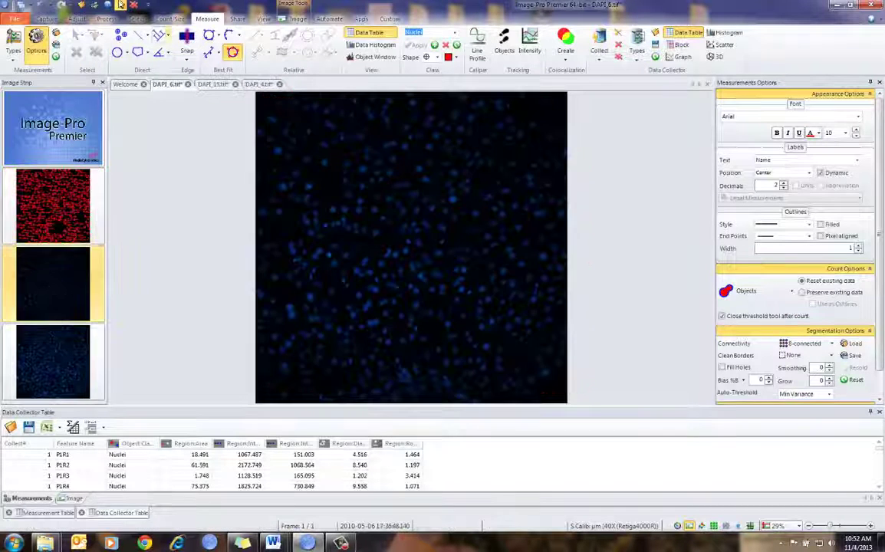
pyautogui.click(153, 19)
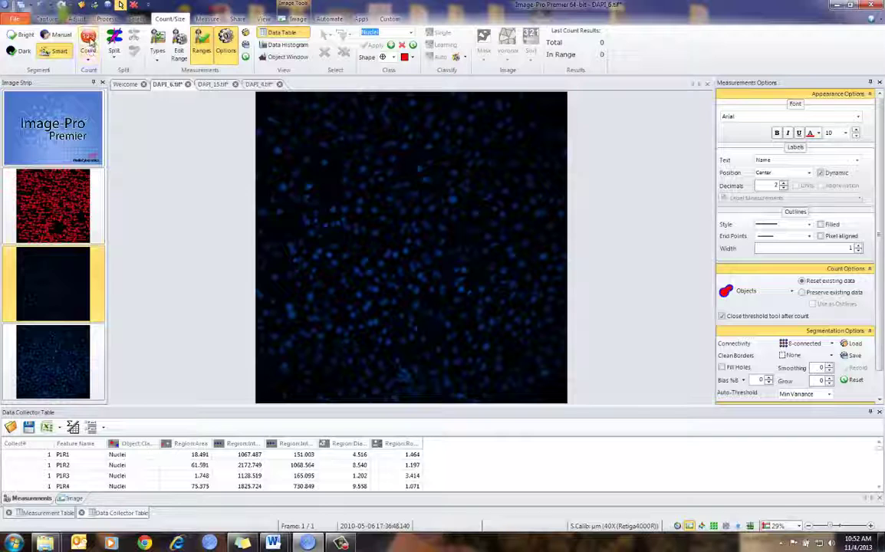
pyautogui.click(90, 40)
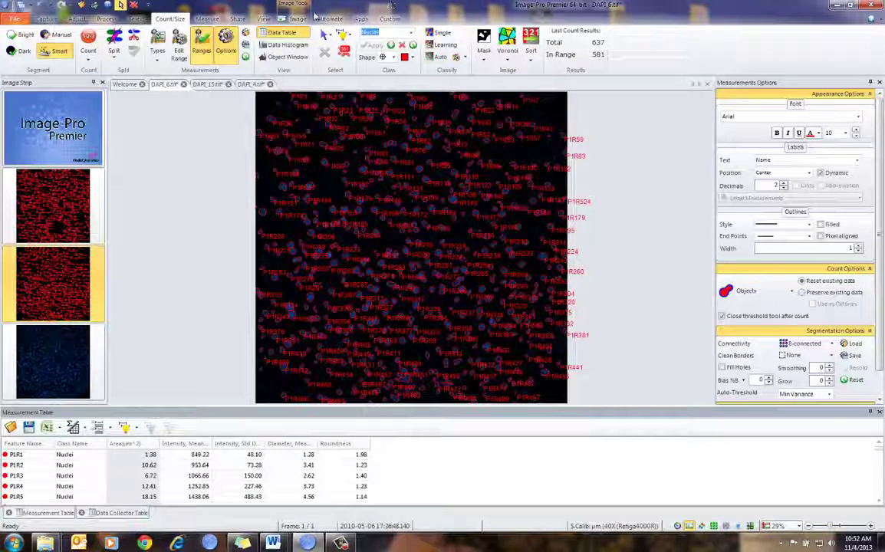
pyautogui.click(208, 20)
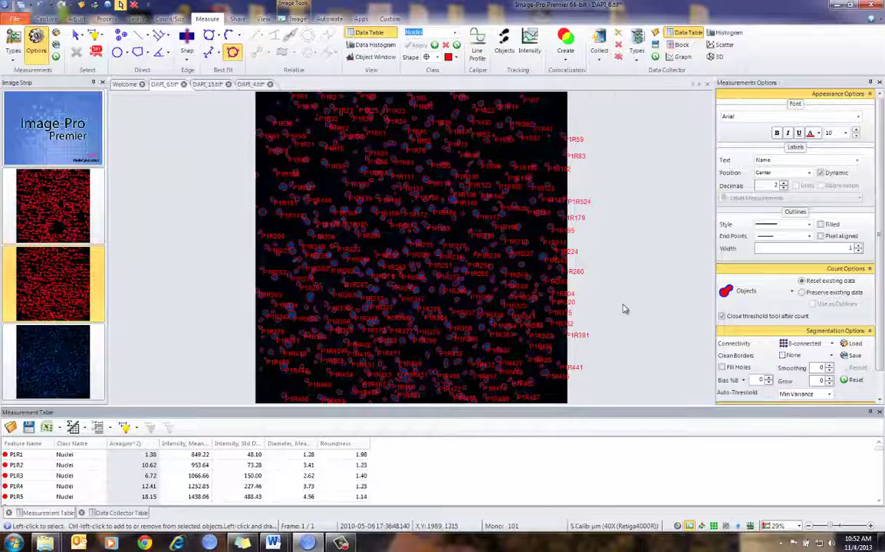
# Review the rows in the Data Collector Table, then clear all its collected data.
pyautogui.click(119, 512)
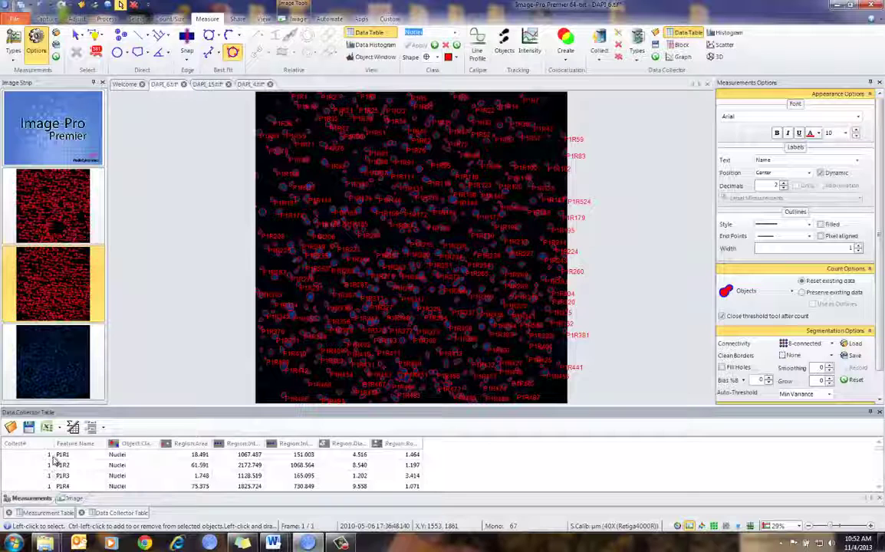
pyautogui.moveTo(880, 454); pyautogui.dragTo(875, 493)
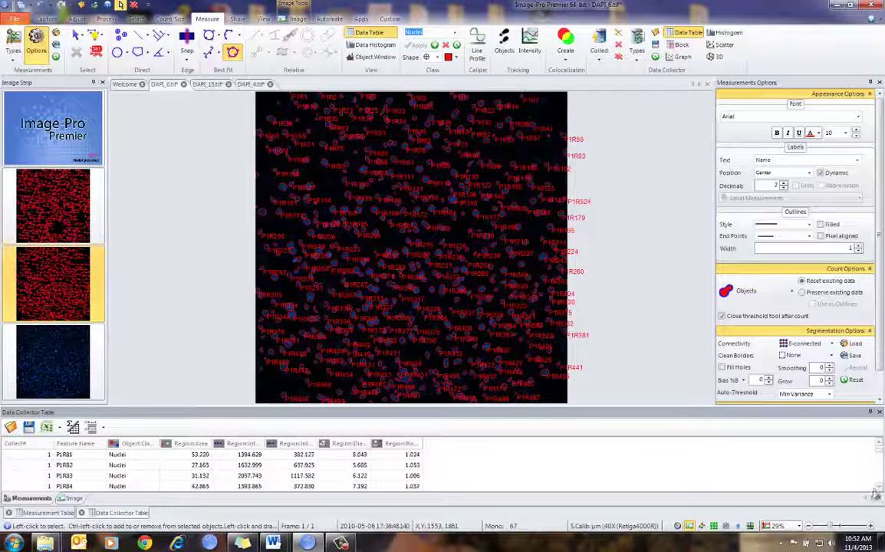
pyautogui.moveTo(676, 407); pyautogui.dragTo(673, 358)
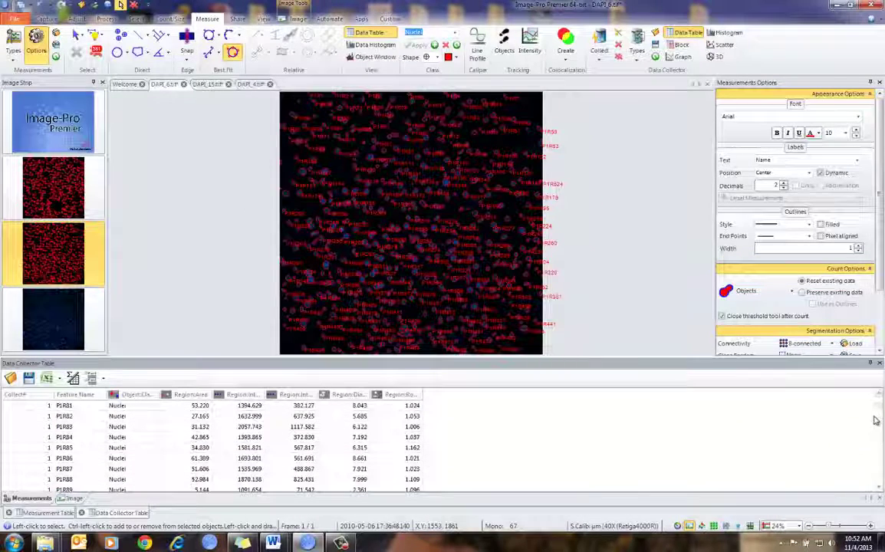
pyautogui.moveTo(879, 410); pyautogui.dragTo(872, 473)
pyautogui.scroll(-10, 790, 437)
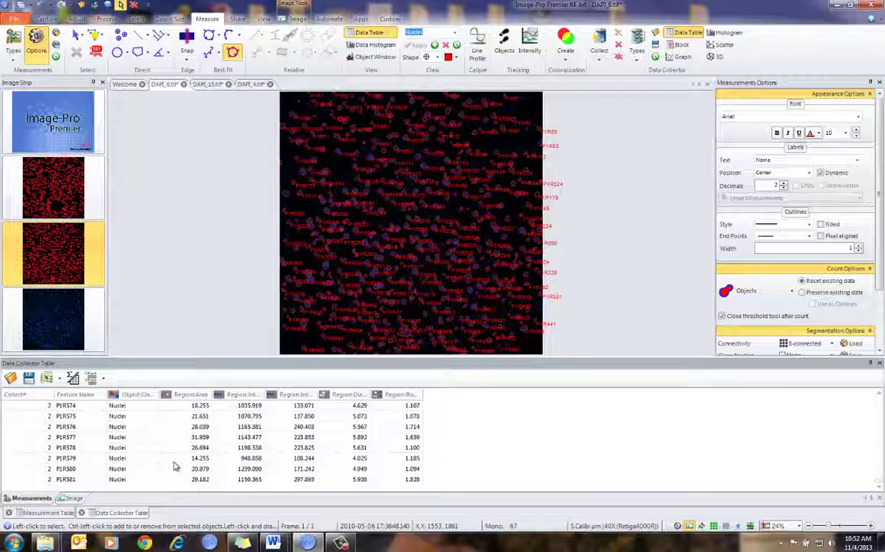
pyautogui.click(559, 53)
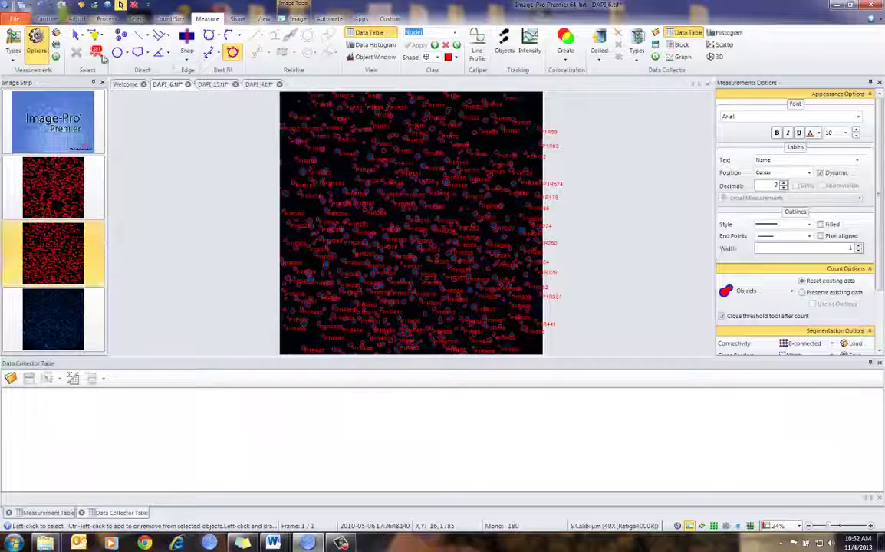
# Open DAPI_15 and delete its previous nuclei count.
pyautogui.click(95, 174)
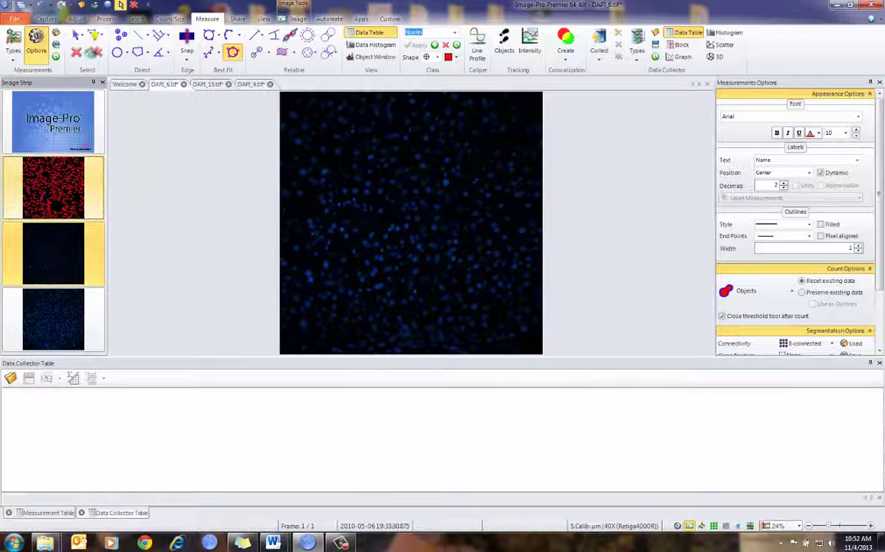
pyautogui.click(96, 54)
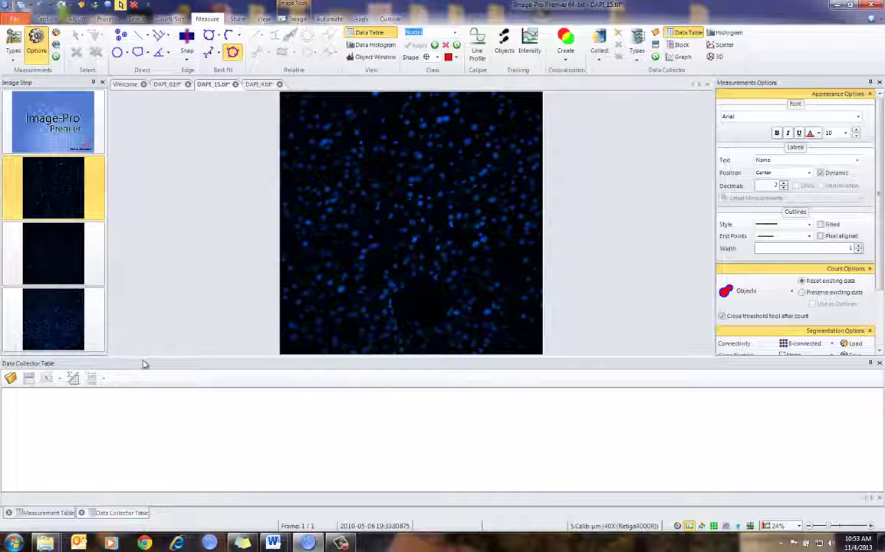
pyautogui.moveTo(141, 418); pyautogui.dragTo(141, 420)
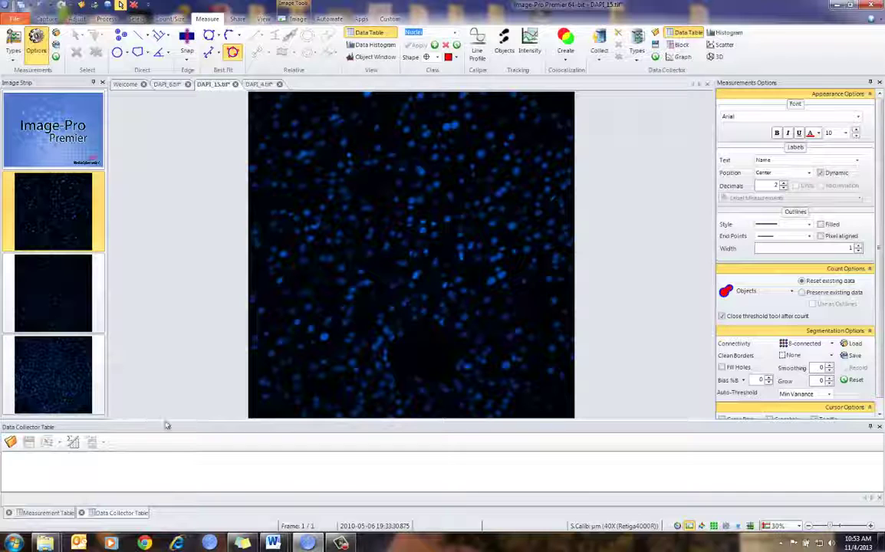
# Turn on automatic data collection and count DAPI_15: 522 nuclei, 501 in range.
pyautogui.click(638, 40)
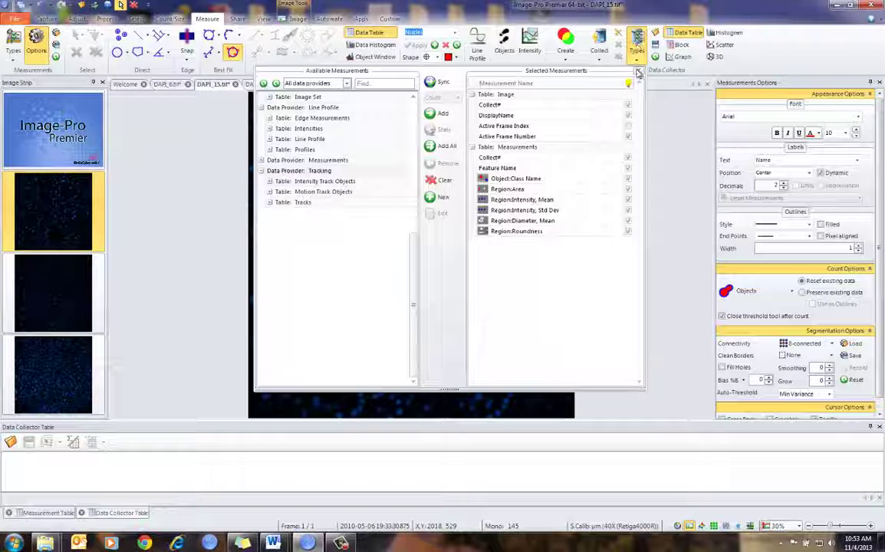
pyautogui.click(638, 71)
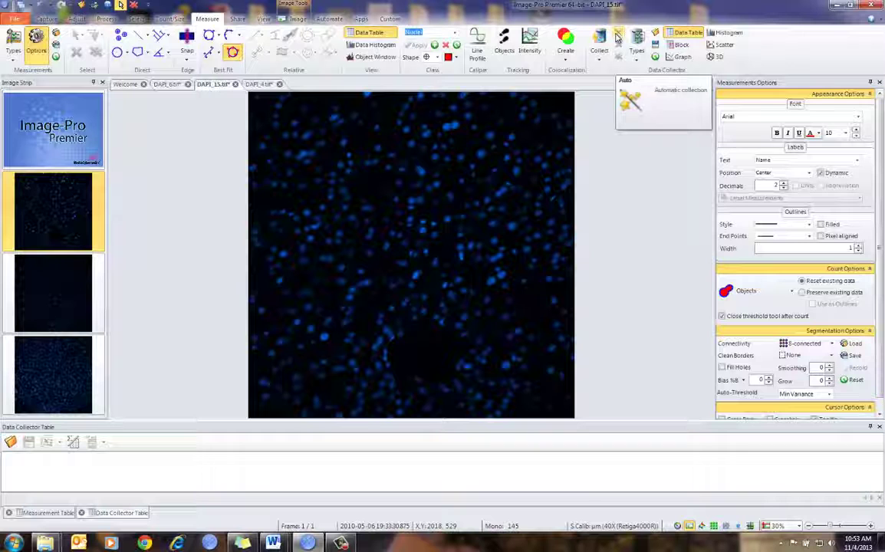
pyautogui.click(622, 38)
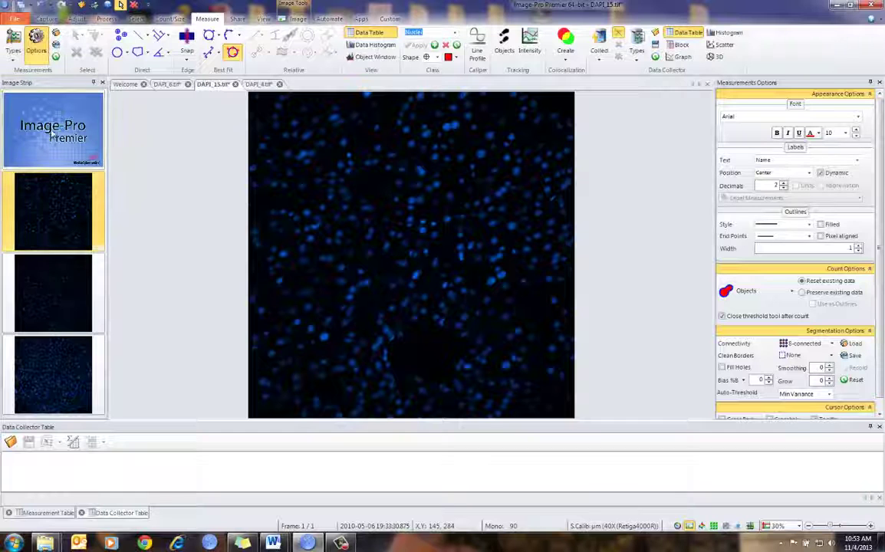
pyautogui.click(170, 19)
pyautogui.click(88, 42)
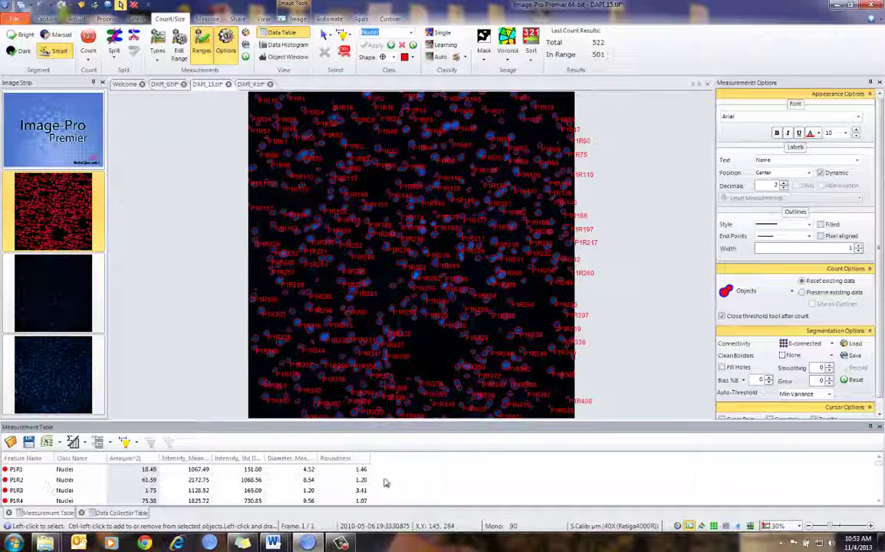
# Count nuclei in DAPI_6 and DAPI_4 (782 nuclei, 655 in range), then return to measurement tools.
pyautogui.click(94, 311)
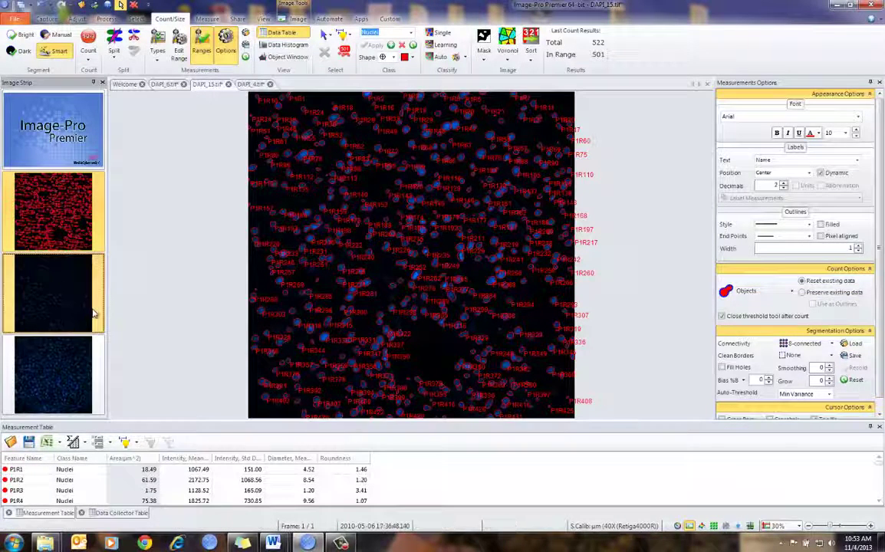
pyautogui.click(89, 38)
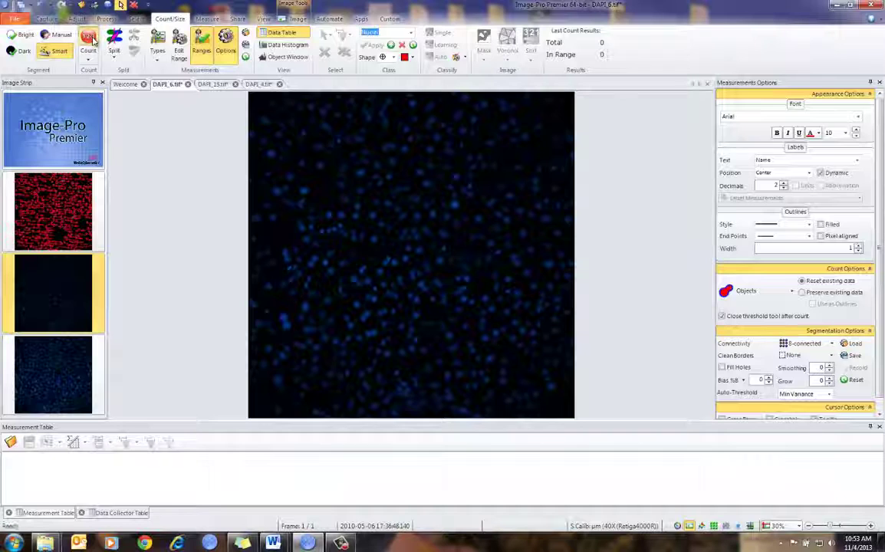
pyautogui.click(98, 376)
pyautogui.click(89, 40)
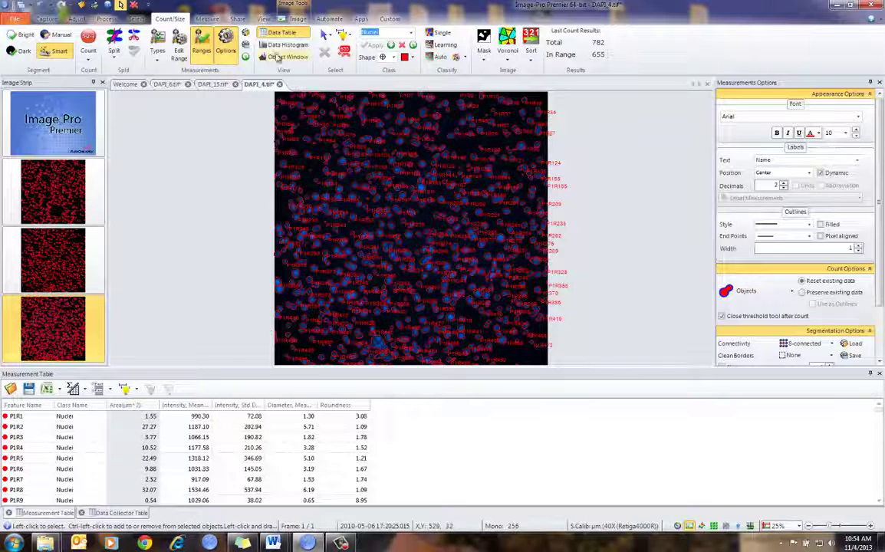
pyautogui.click(207, 18)
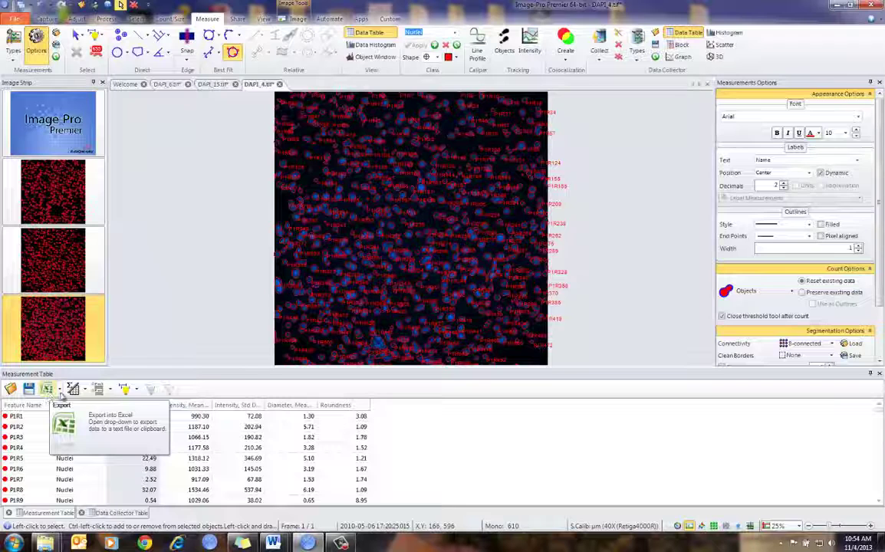
pyautogui.click(60, 390)
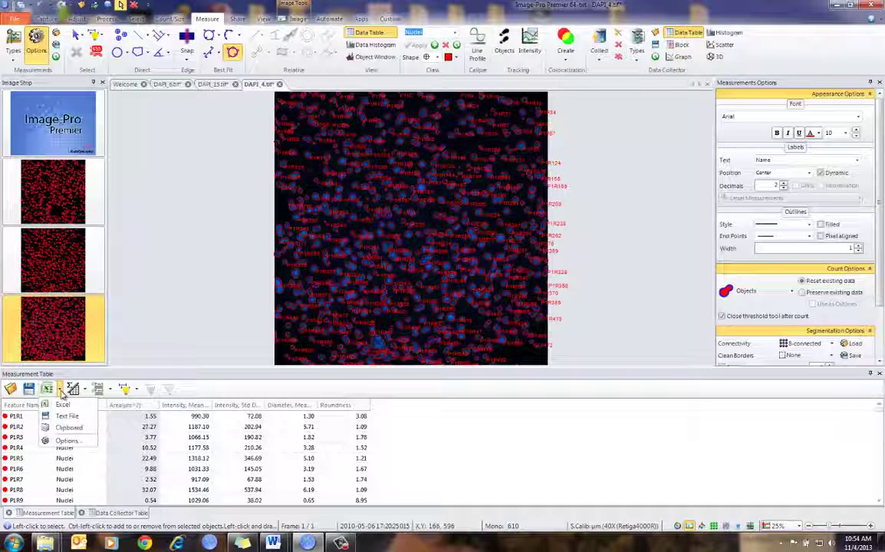
pyautogui.click(66, 441)
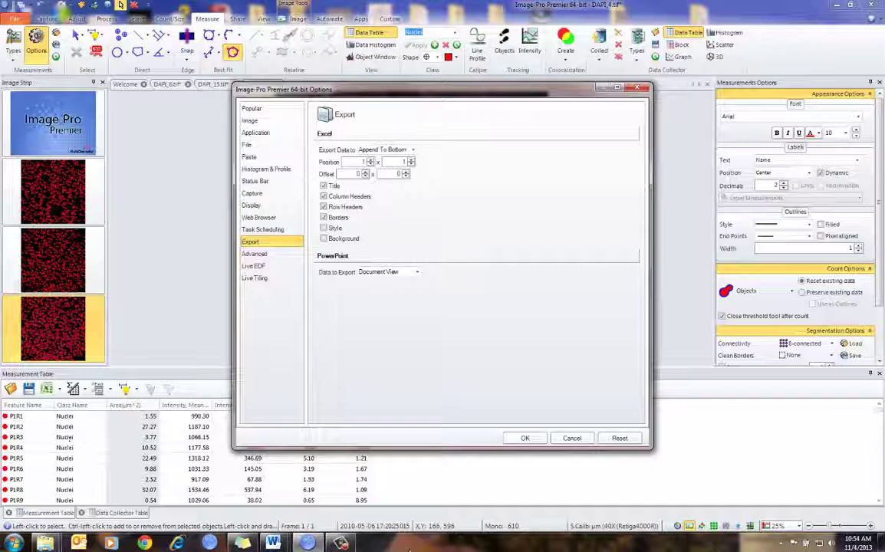
pyautogui.click(571, 438)
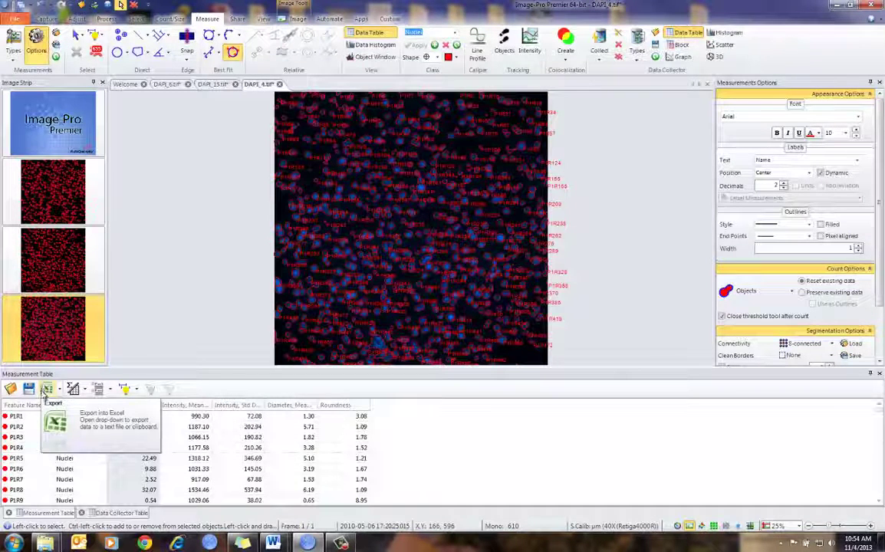
# Show the statistics pane under the DAPI_4 measurement table, with mean area 46.67 and maximum 329.74.
pyautogui.click(108, 390)
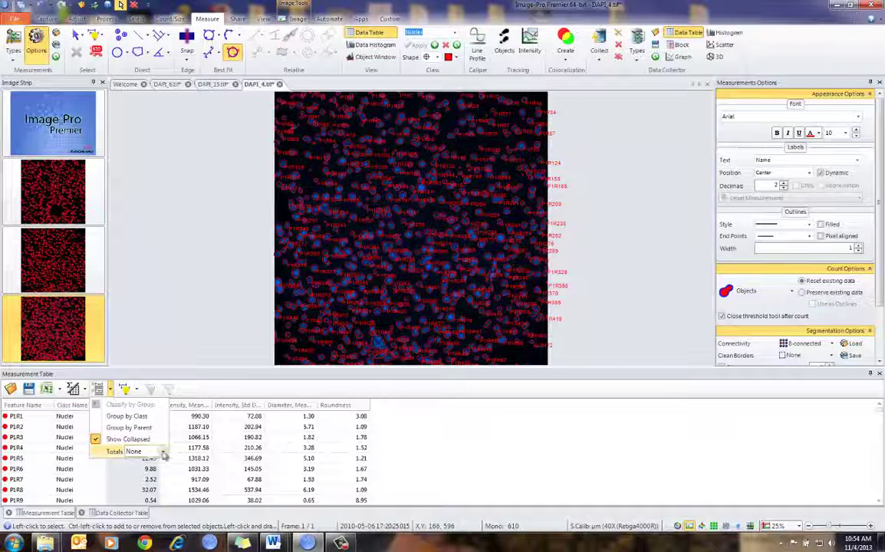
pyautogui.click(162, 452)
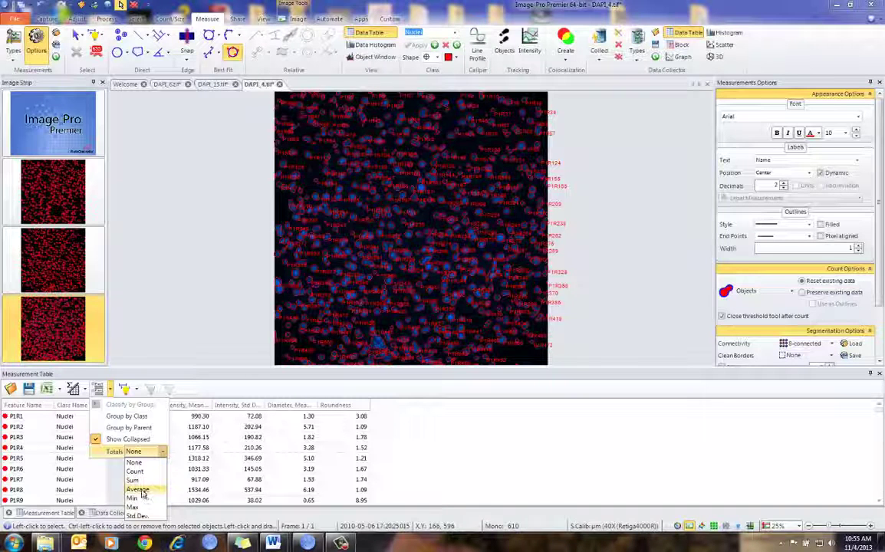
pyautogui.press('Escape')
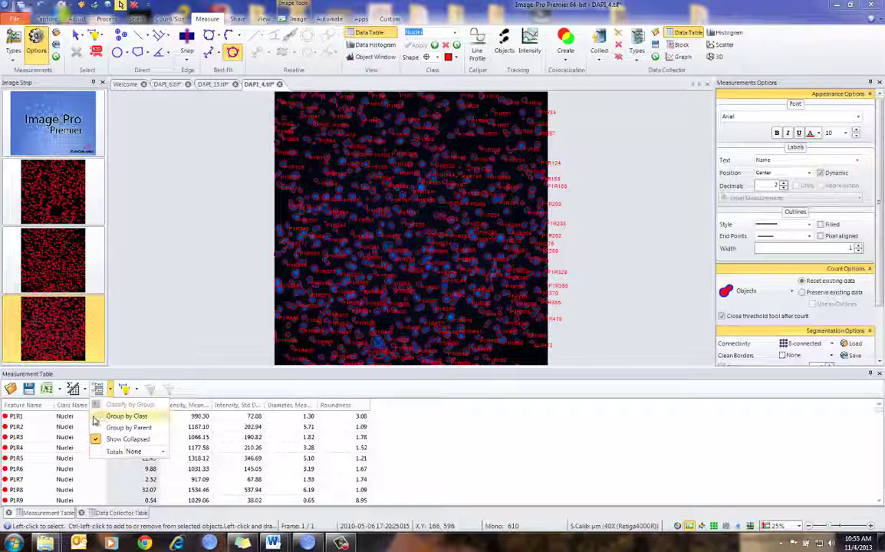
pyautogui.click(72, 388)
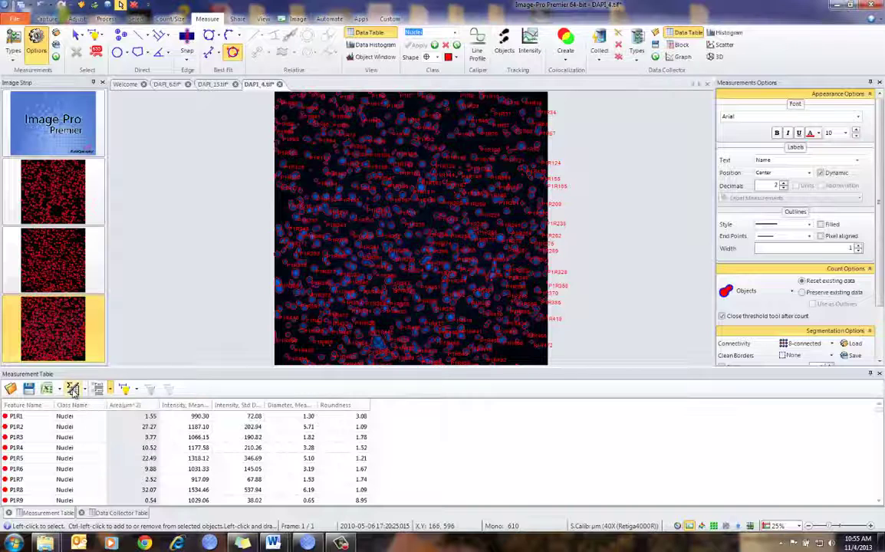
pyautogui.click(73, 389)
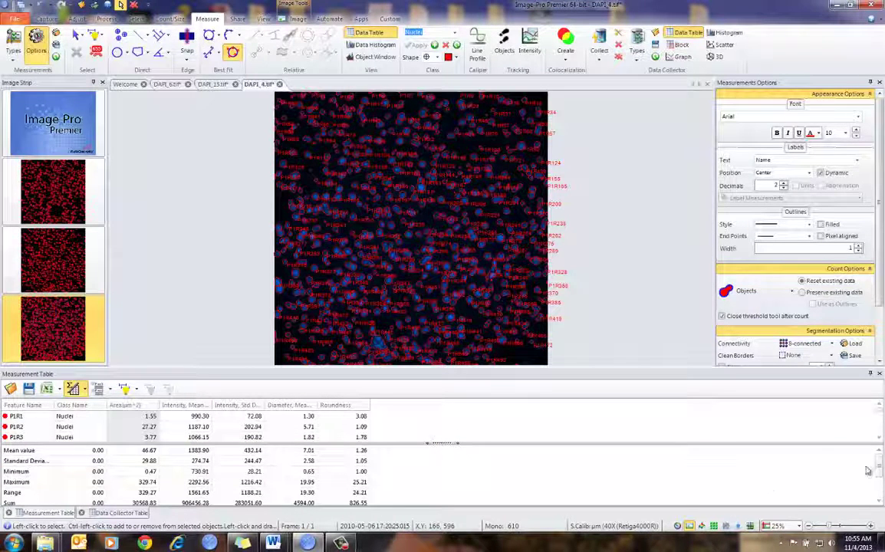
pyautogui.scroll(-3, 793, 448)
pyautogui.scroll(3, 794, 445)
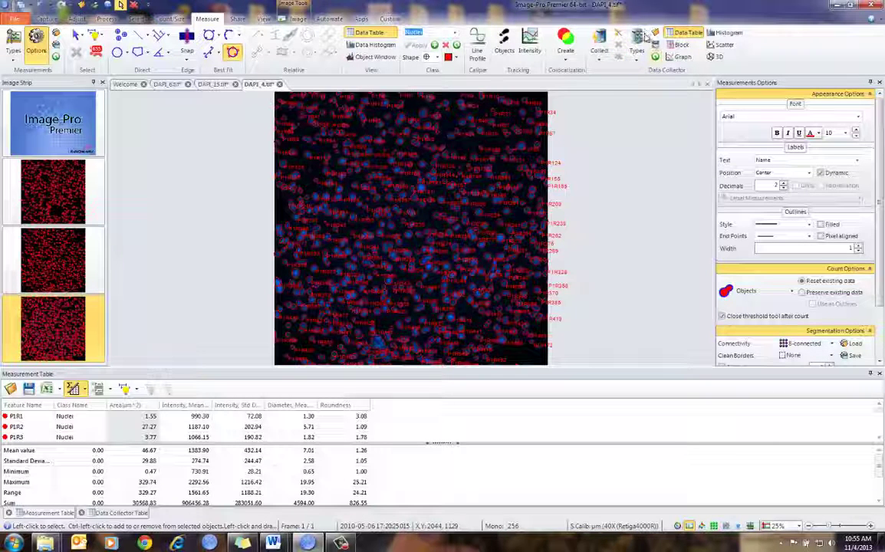
# Expand Measurements > Measurement Stats in the Data Collector chooser and empty the Selected Measurements list.
pyautogui.click(638, 38)
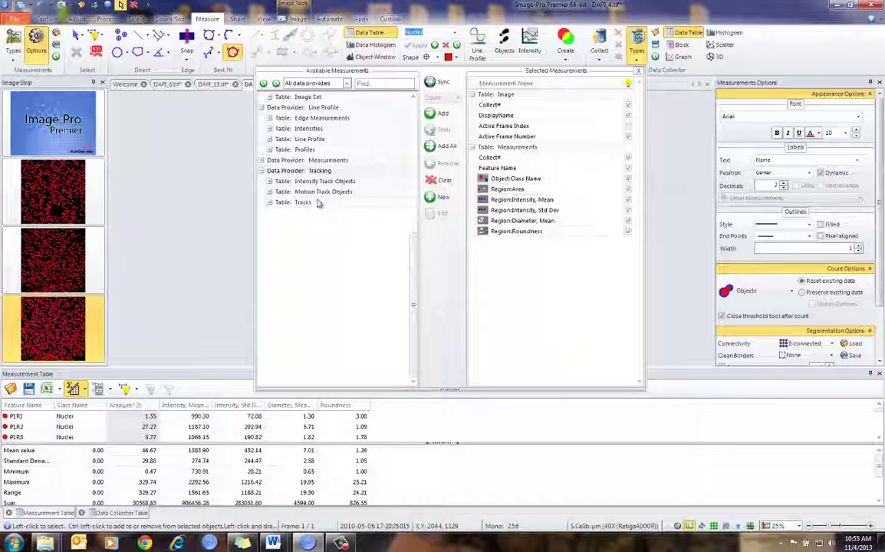
pyautogui.click(262, 160)
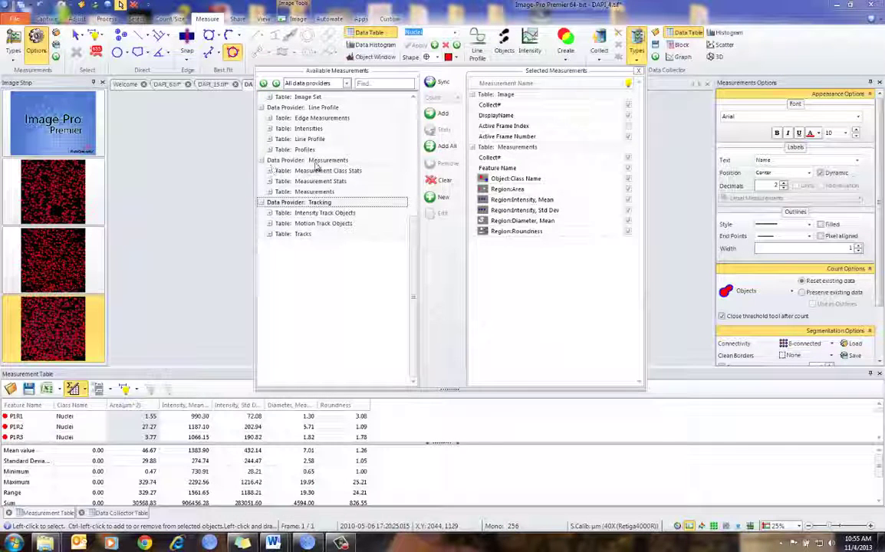
pyautogui.click(269, 182)
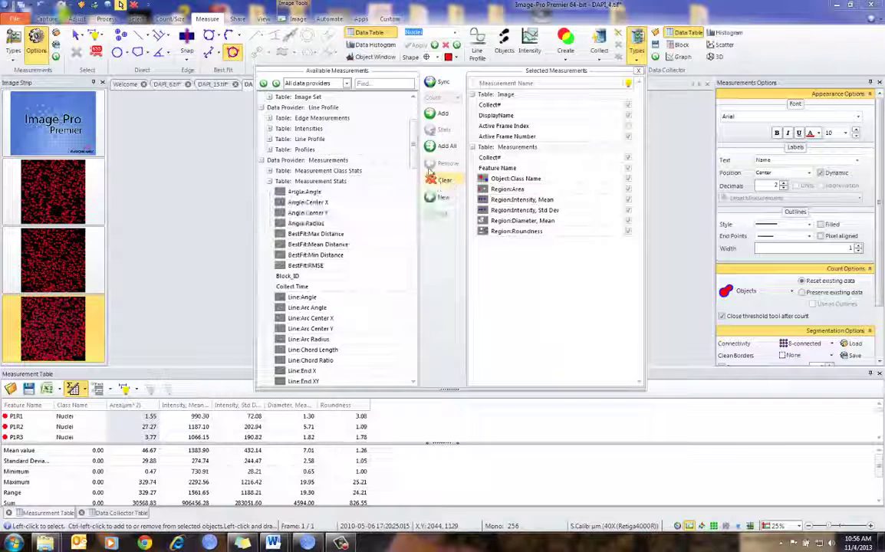
pyautogui.moveTo(414, 152); pyautogui.dragTo(417, 200)
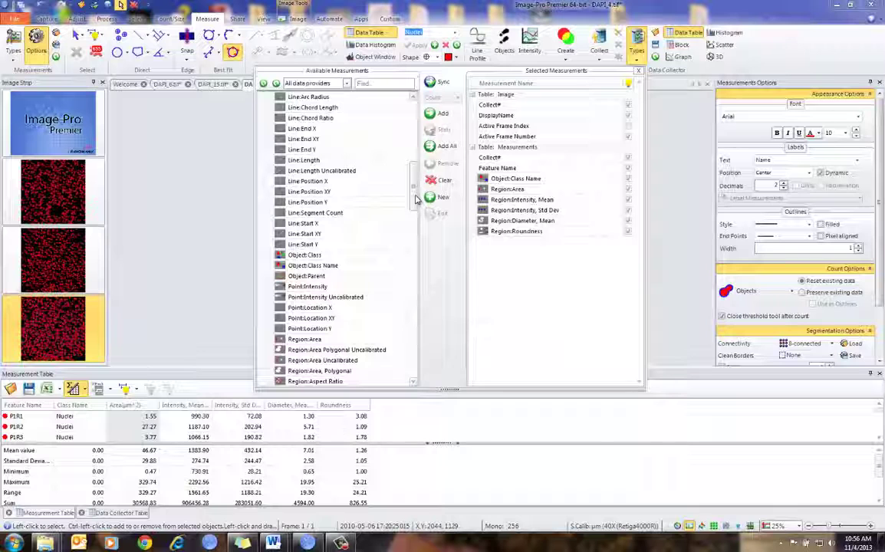
pyautogui.scroll(-1, 412, 211)
pyautogui.moveTo(412, 210); pyautogui.dragTo(414, 232)
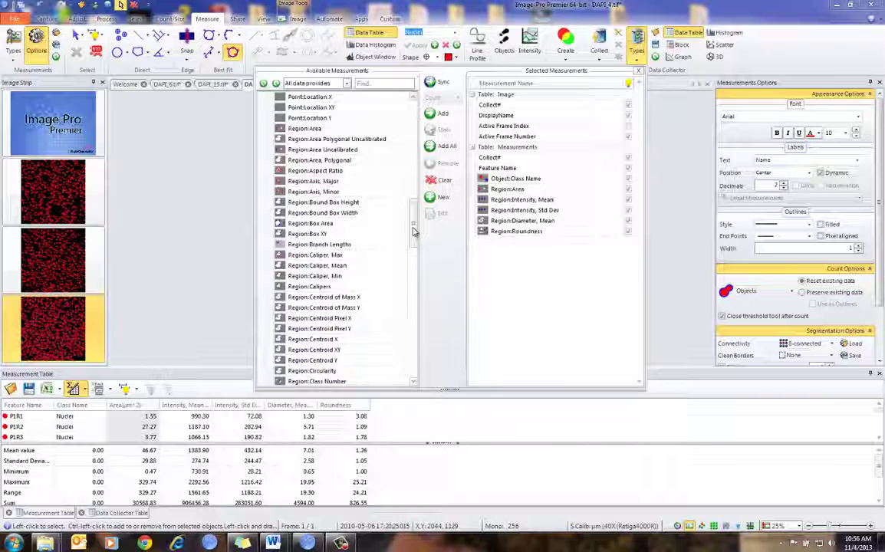
pyautogui.click(443, 181)
pyautogui.moveTo(411, 227); pyautogui.dragTo(416, 144)
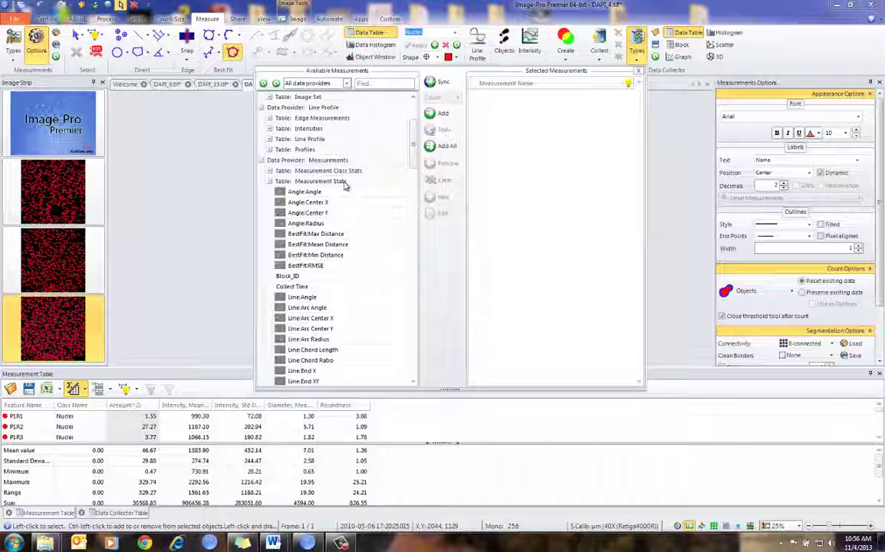
# Add Region:Area with the Mean and Count statistics to the collected measurements.
pyautogui.moveTo(413, 142); pyautogui.dragTo(412, 220)
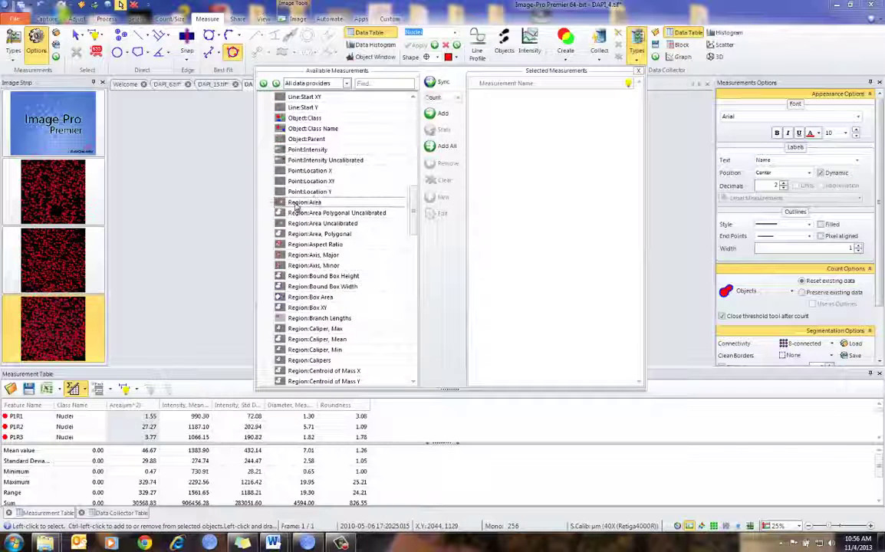
pyautogui.click(458, 98)
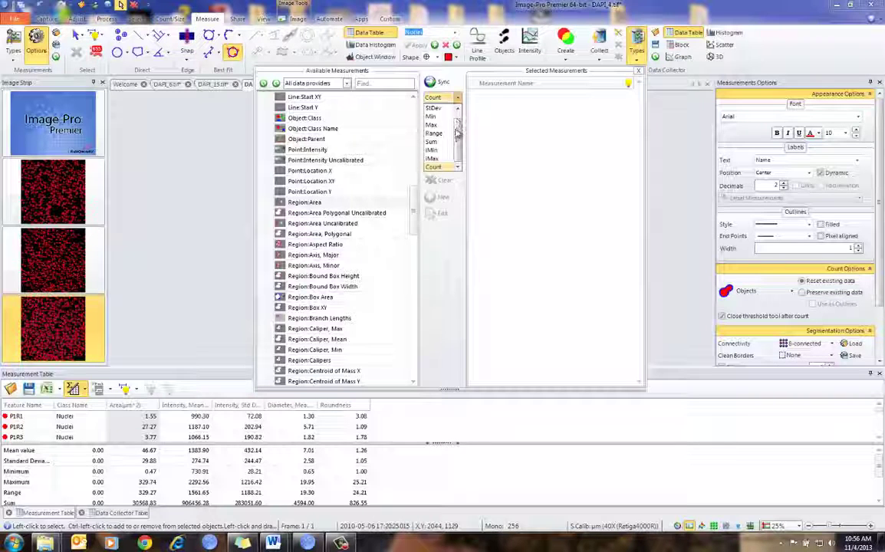
pyautogui.scroll(1, 441, 113)
pyautogui.click(438, 109)
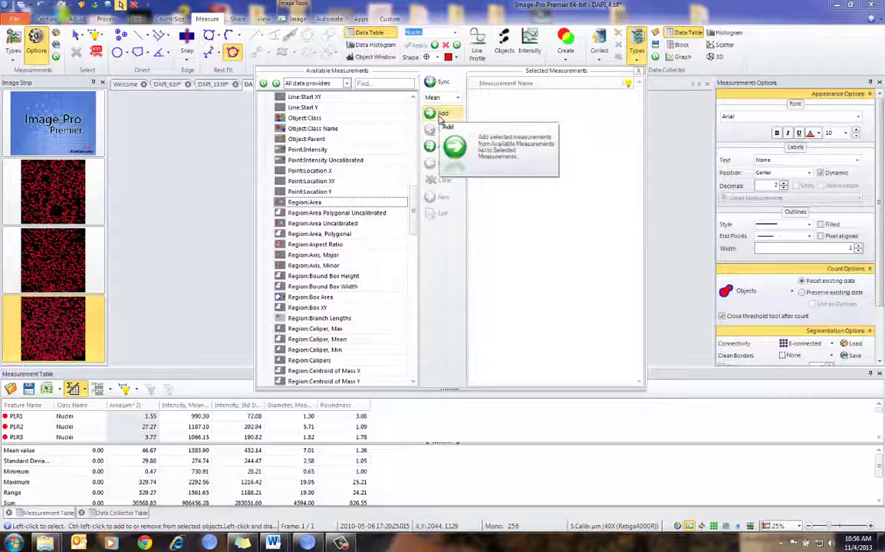
pyautogui.click(441, 115)
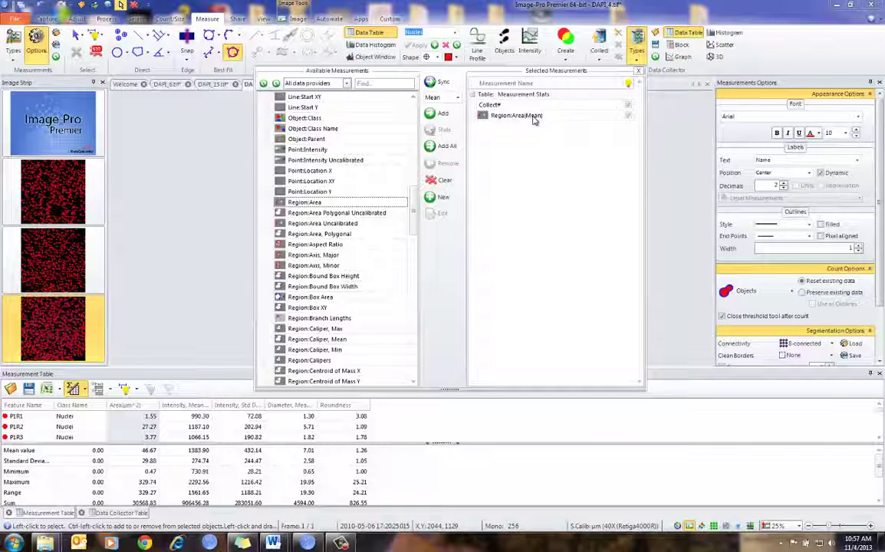
pyautogui.click(457, 98)
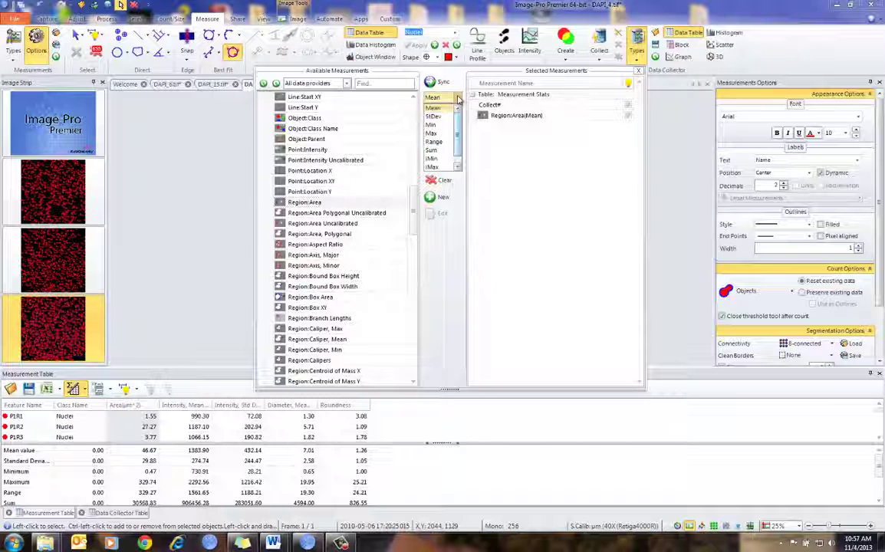
pyautogui.moveTo(459, 125); pyautogui.dragTo(459, 138)
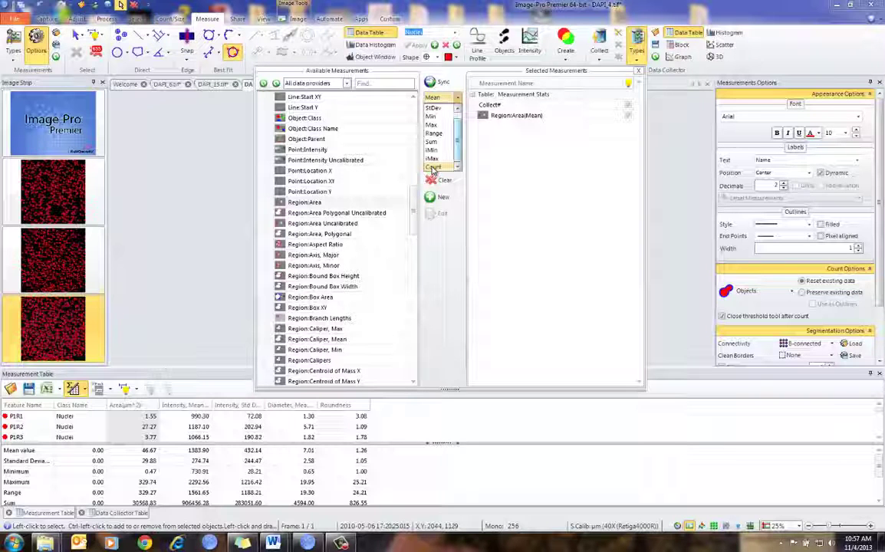
pyautogui.click(431, 168)
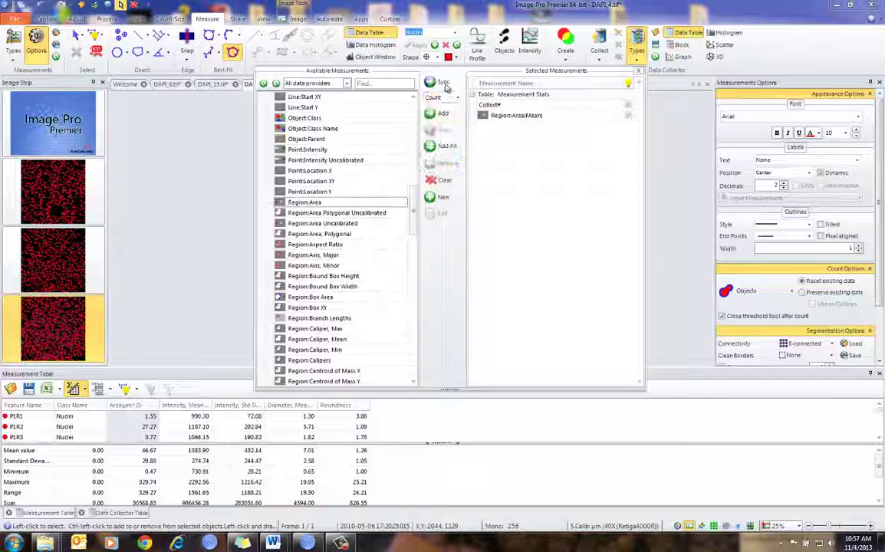
pyautogui.click(441, 115)
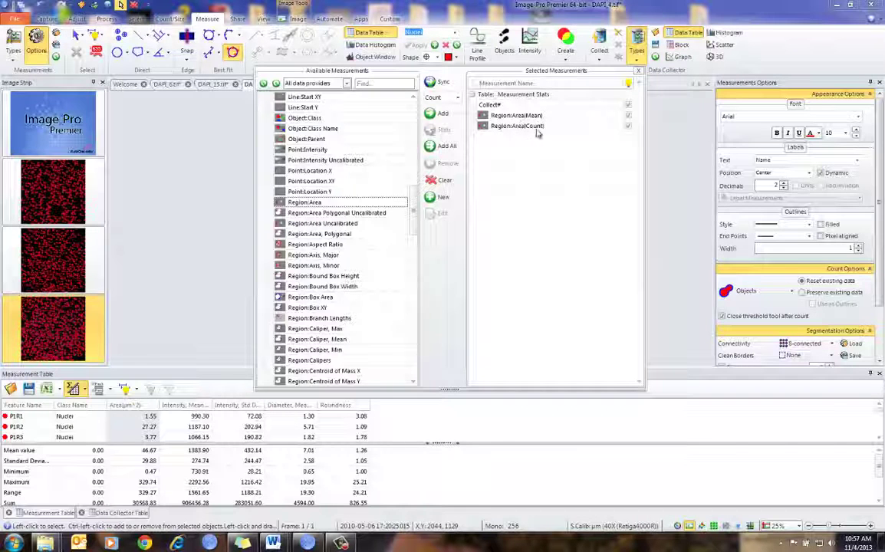
# Add Region:Intensity, Mean with the StDev statistic, then close the measurement chooser.
pyautogui.moveTo(539, 132)
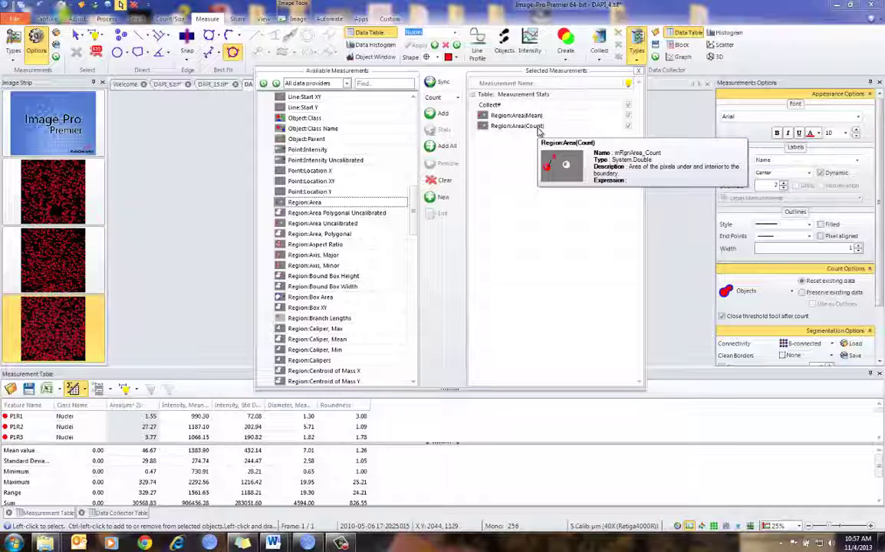
pyautogui.scroll(-3, 414, 242)
pyautogui.moveTo(414, 243); pyautogui.dragTo(407, 311)
pyautogui.scroll(-2, 364, 282)
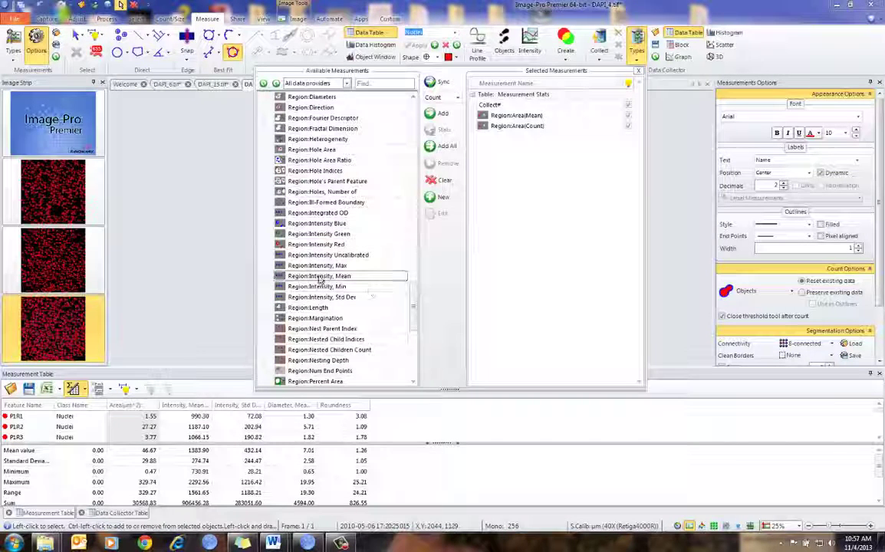
pyautogui.click(320, 277)
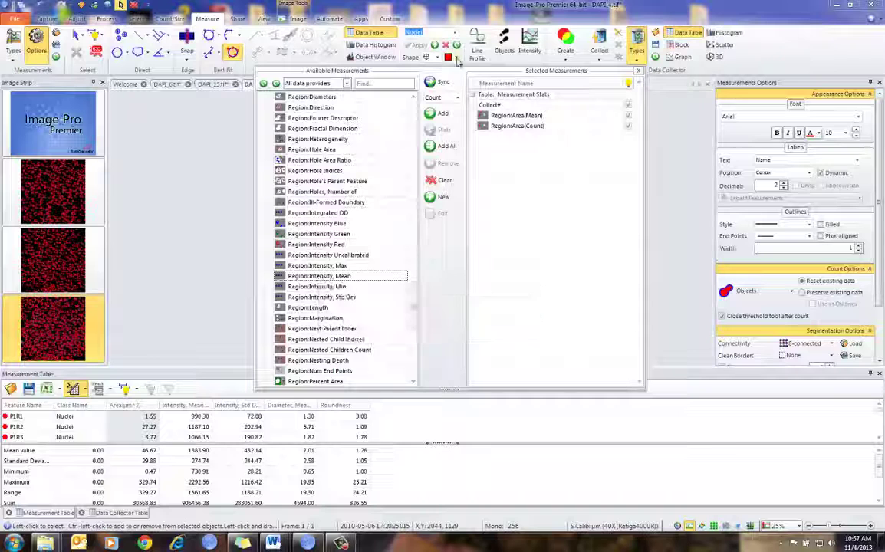
pyautogui.click(458, 99)
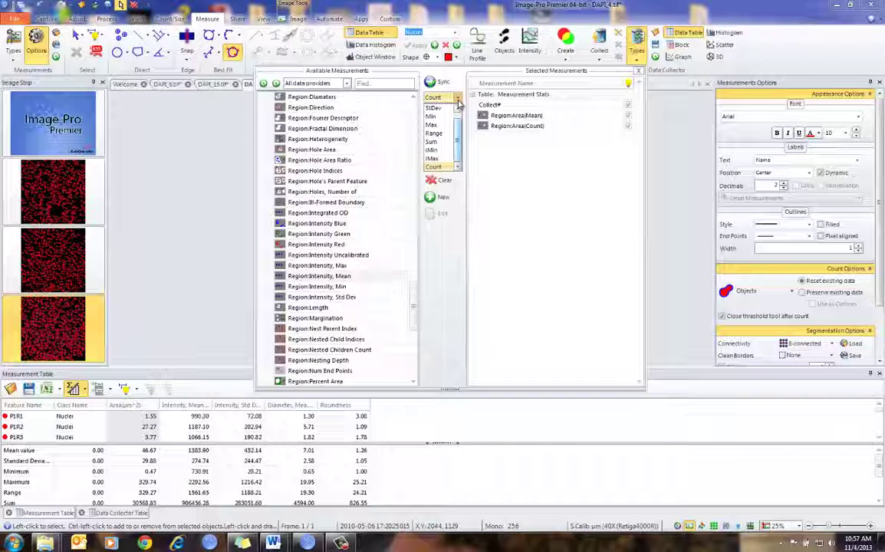
pyautogui.click(435, 108)
pyautogui.click(442, 112)
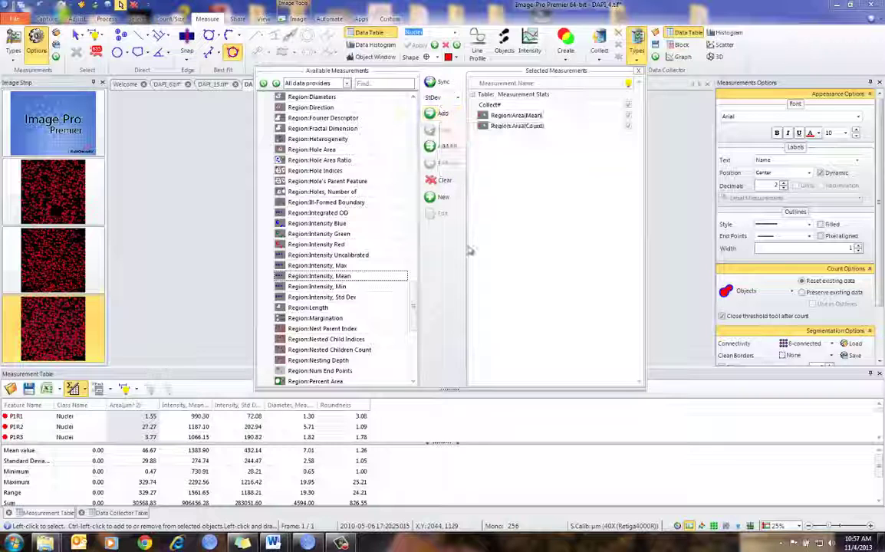
pyautogui.click(442, 118)
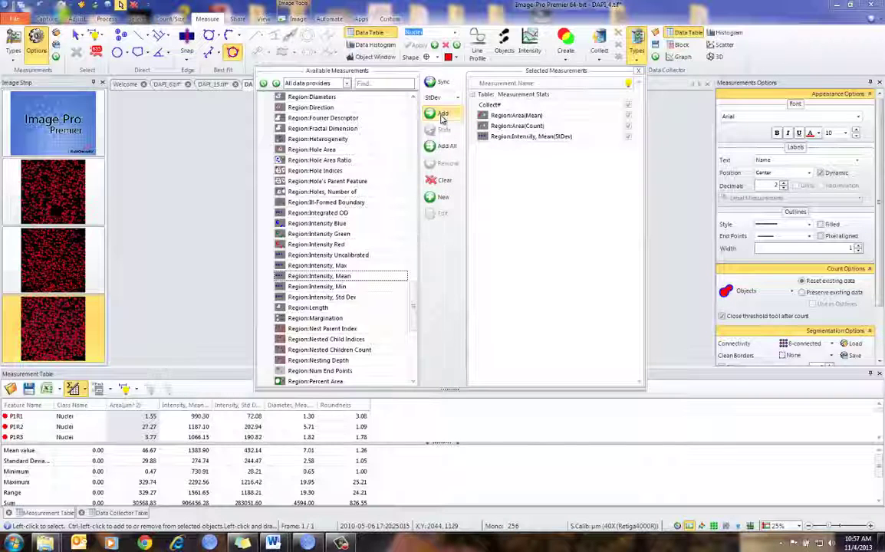
pyautogui.click(654, 47)
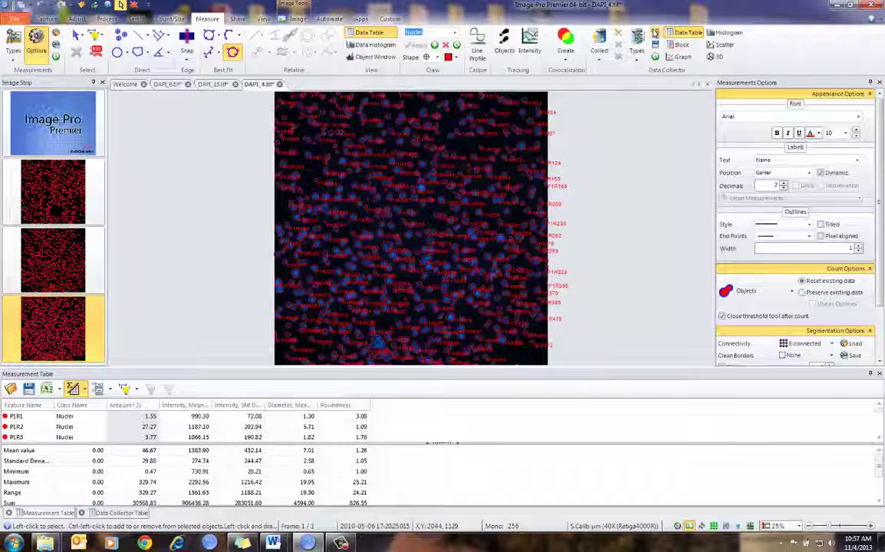
pyautogui.click(636, 40)
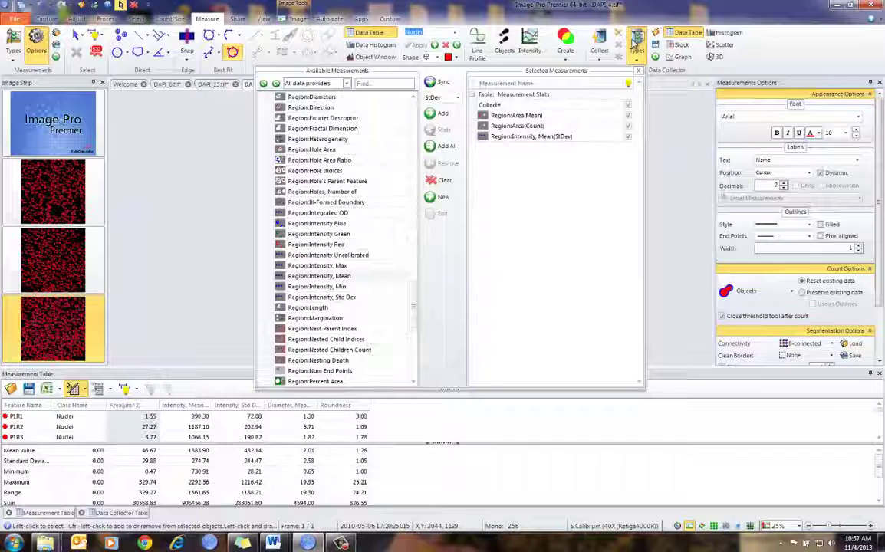
pyautogui.click(637, 39)
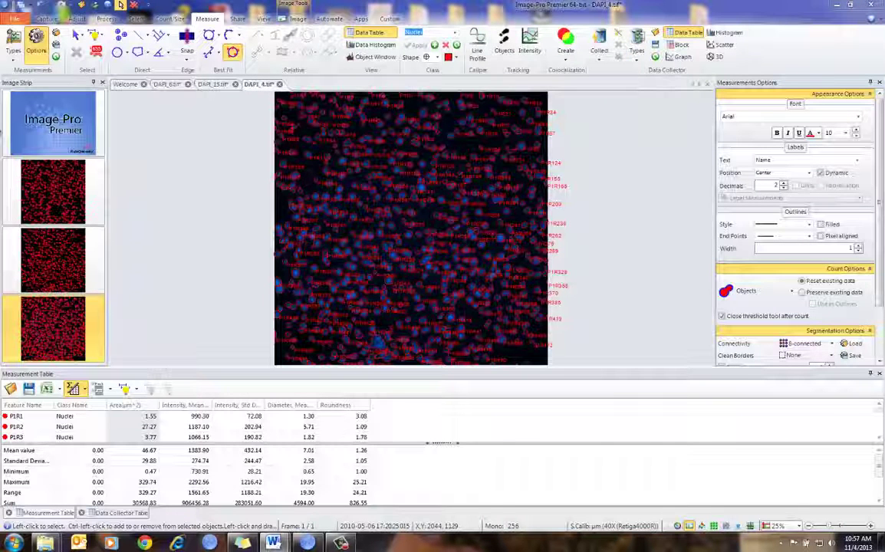